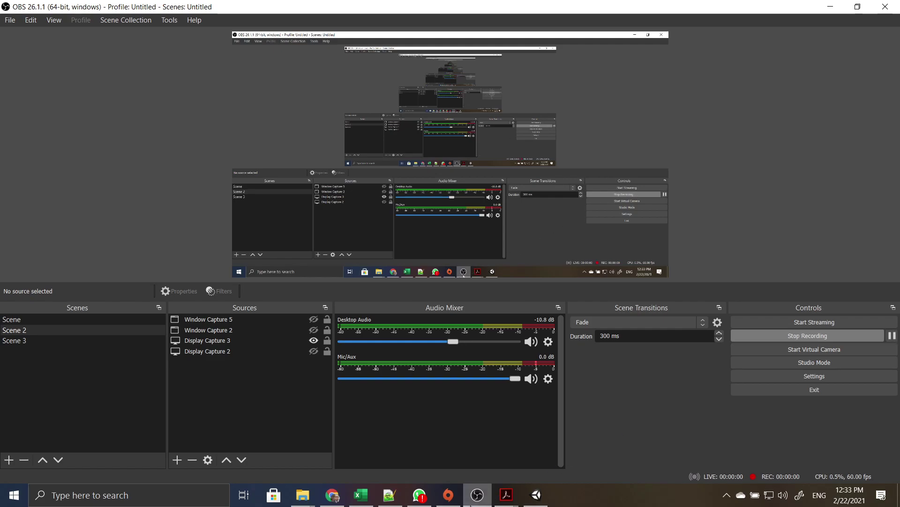
Minimize OBS to show the Unity editor with the Prototype 1 van scene.
left_click(478, 494)
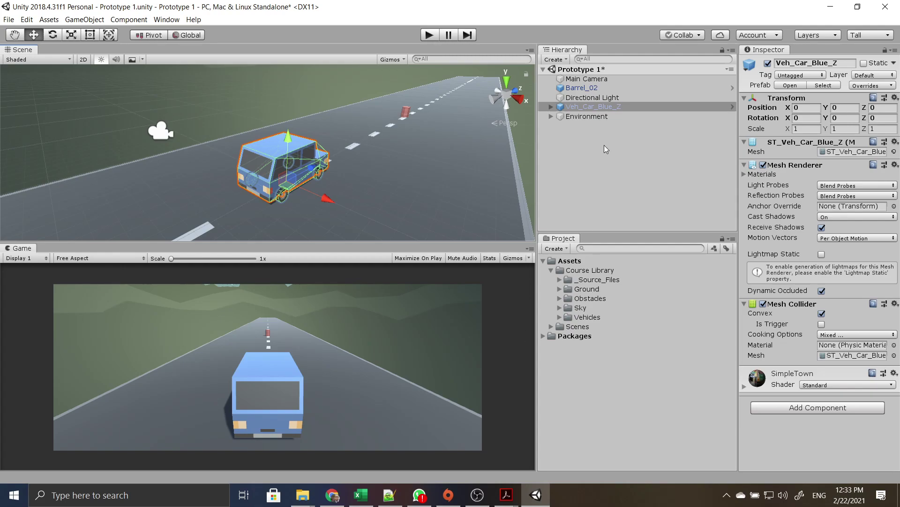
Rename the blue van Veh_Car_Blue_Z to Player in the Hierarchy.
left_click(601, 90)
left_click(602, 106)
left_click(607, 89)
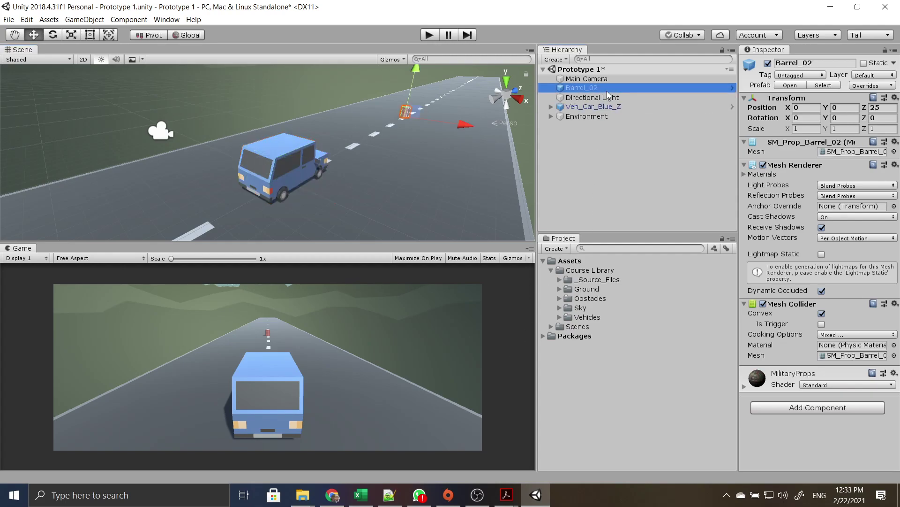
left_click(603, 108)
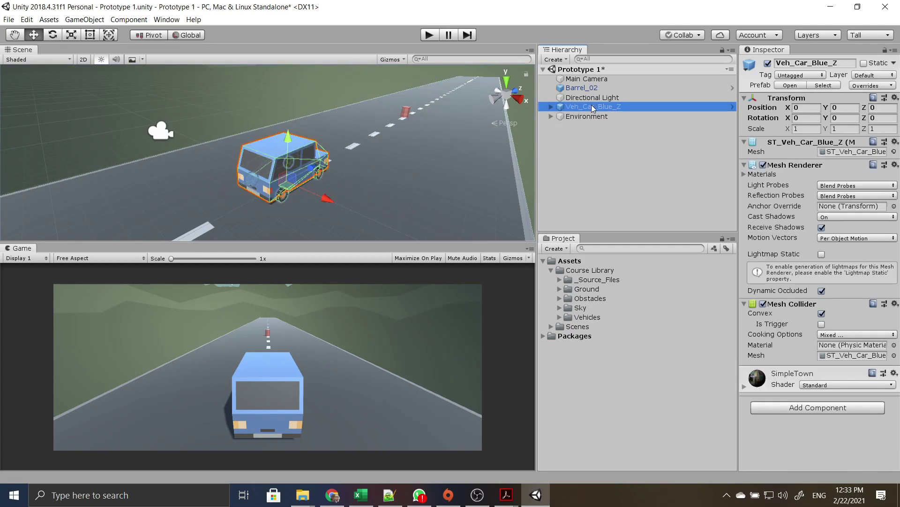
right_click(592, 105)
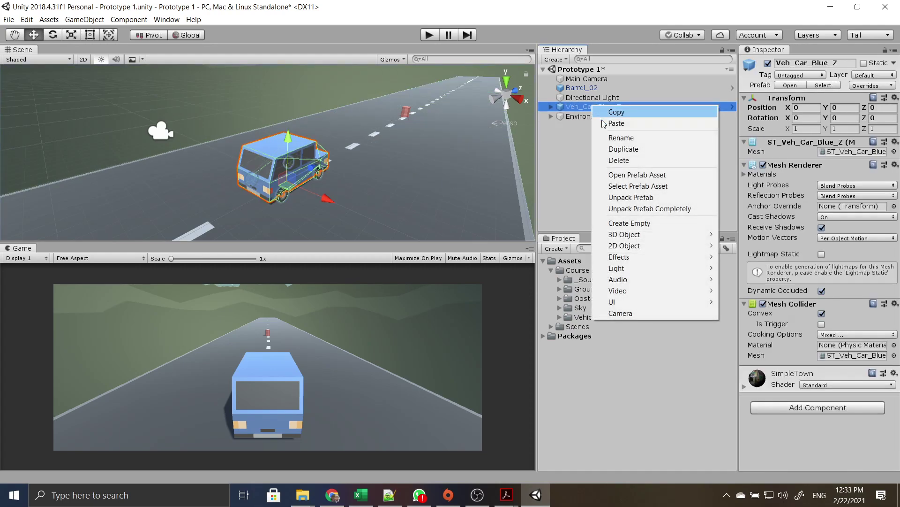
left_click(580, 108)
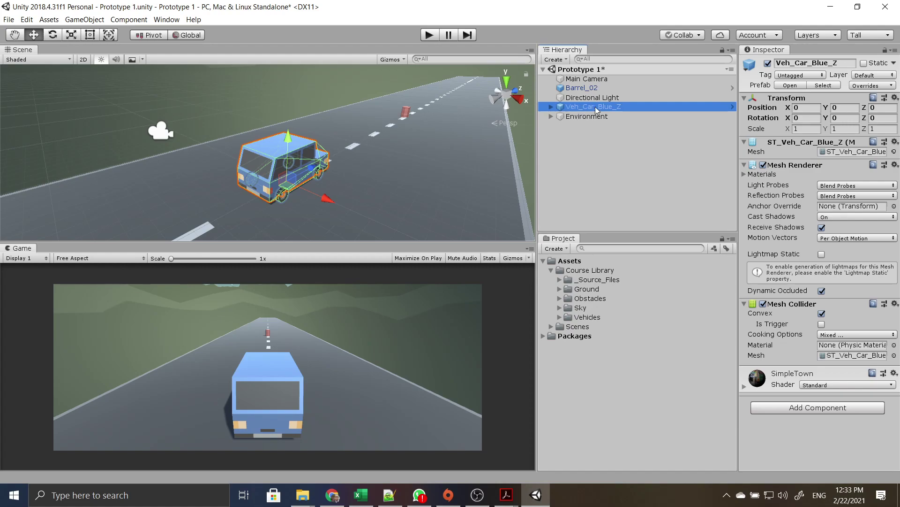
left_click(597, 109)
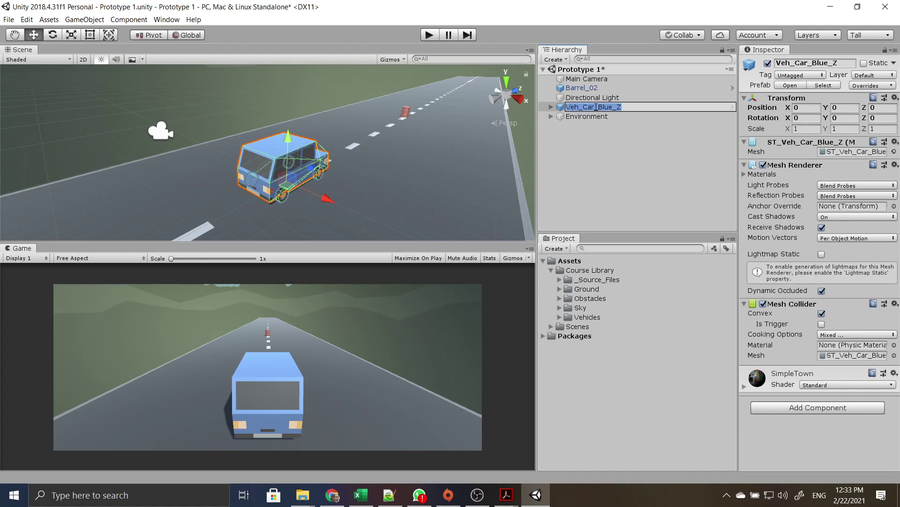
type("Player")
key("Return")
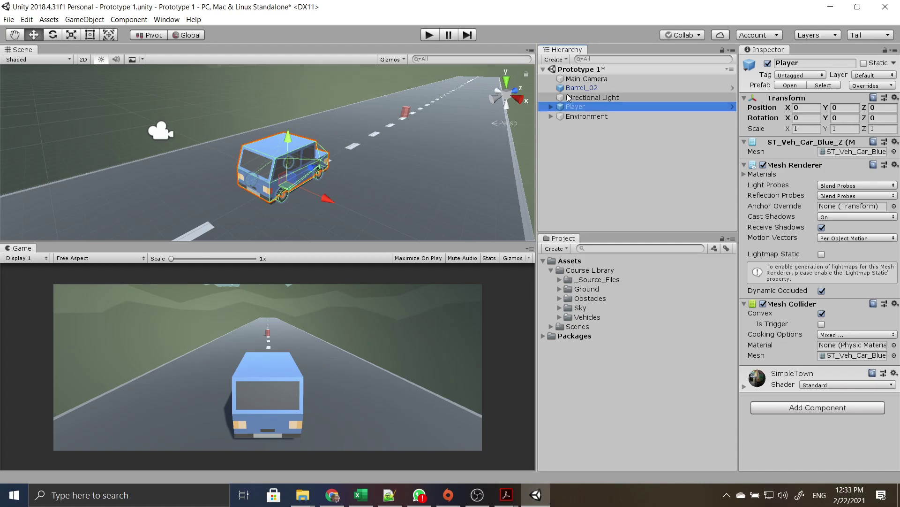
Rename Barrel_02 to Obstacle.
left_click(577, 89)
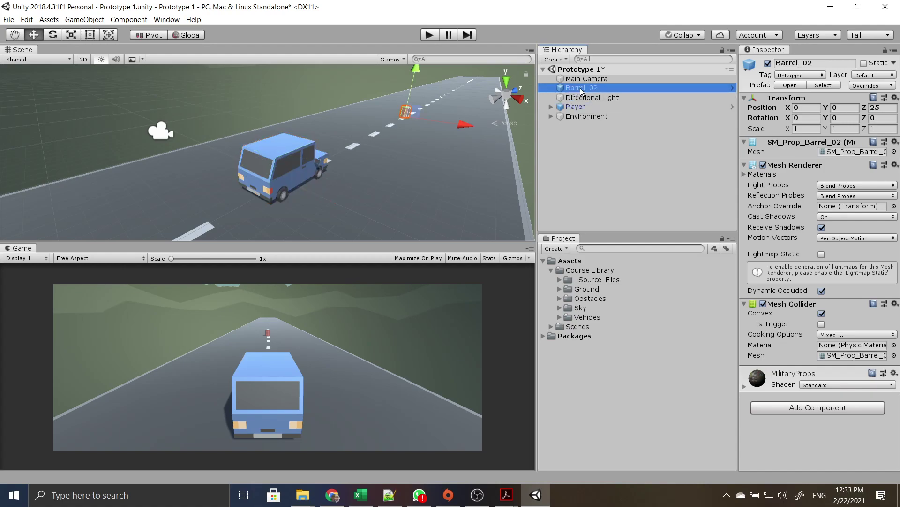
right_click(582, 90)
left_click(624, 120)
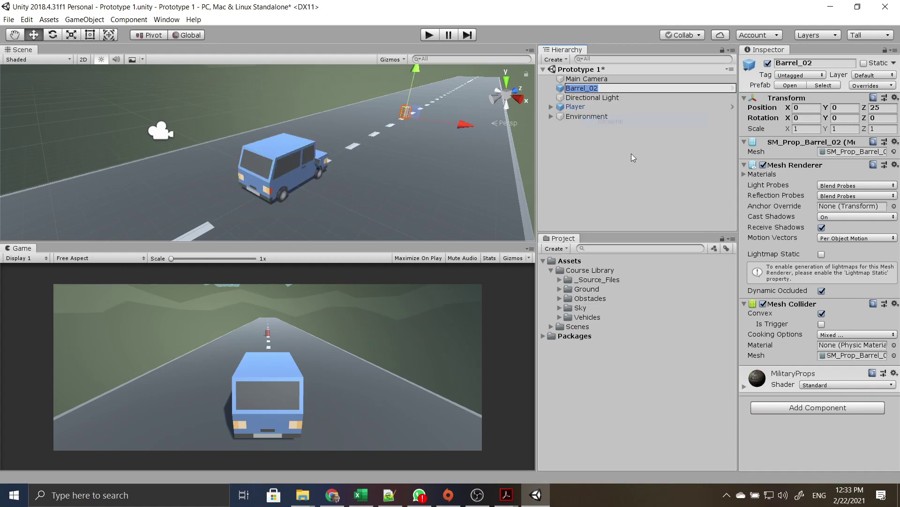
type("Obstacle")
key("Return")
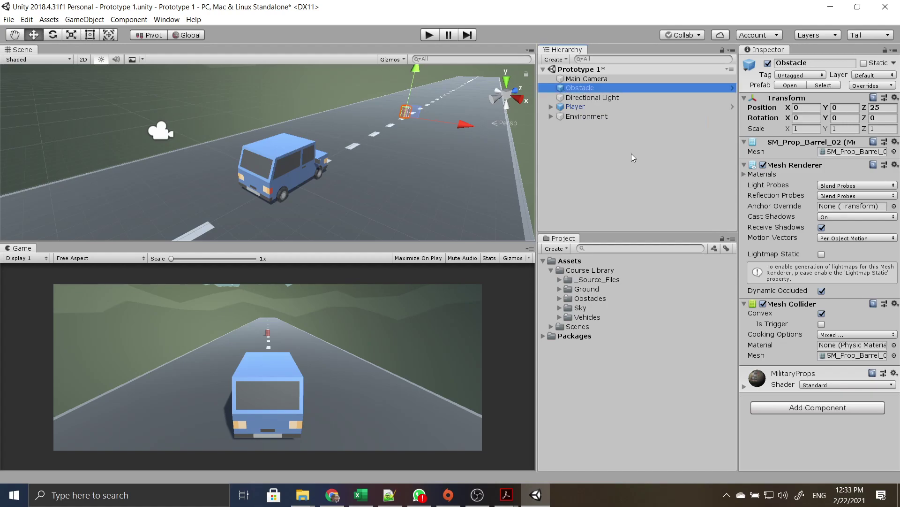
Compare the Player and Obstacle objects by switching between them, ending on Player.
left_click_drag(586, 107, 590, 89)
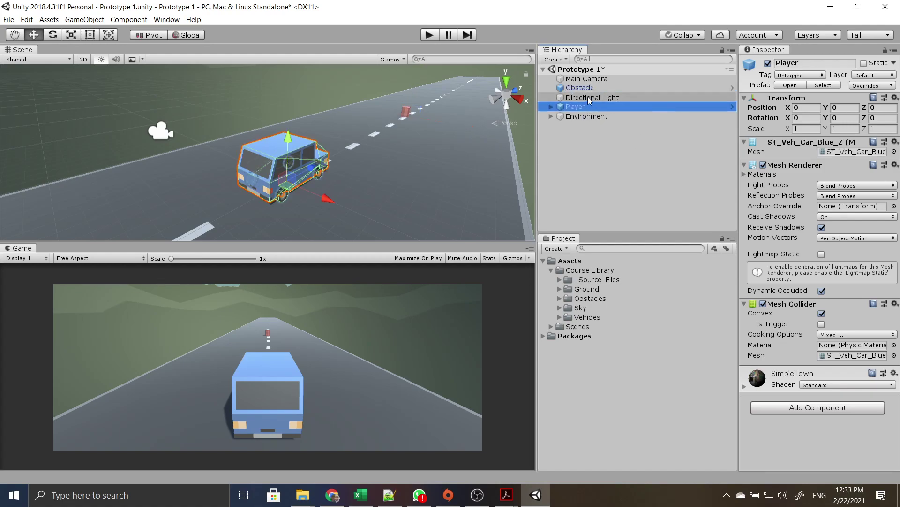
left_click(592, 105)
left_click(591, 87)
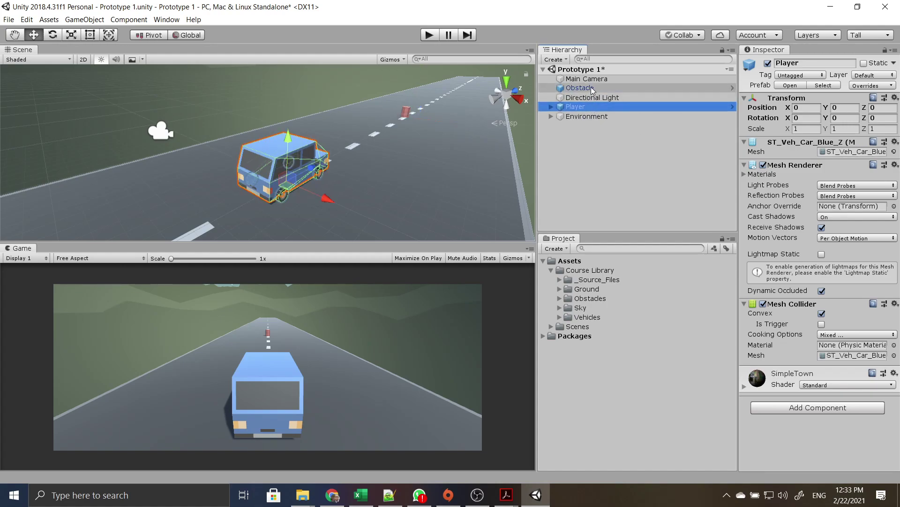
left_click(592, 105)
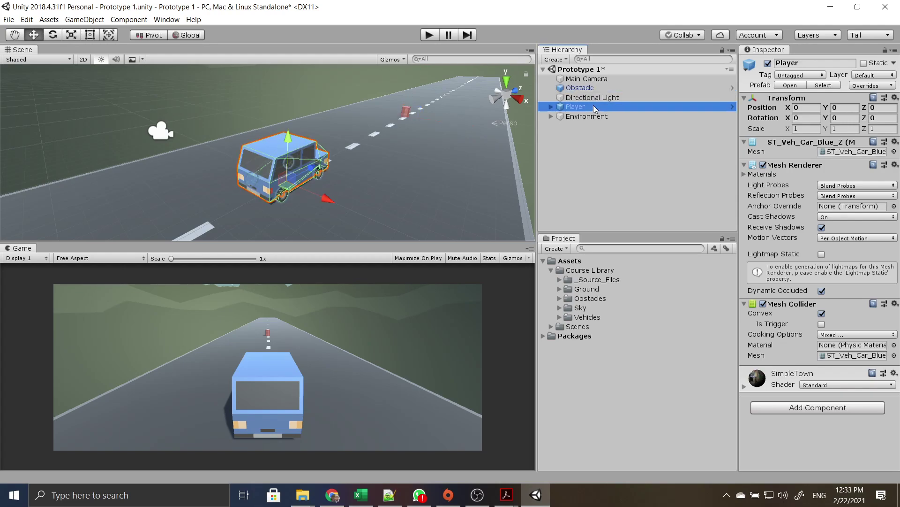
left_click(599, 88)
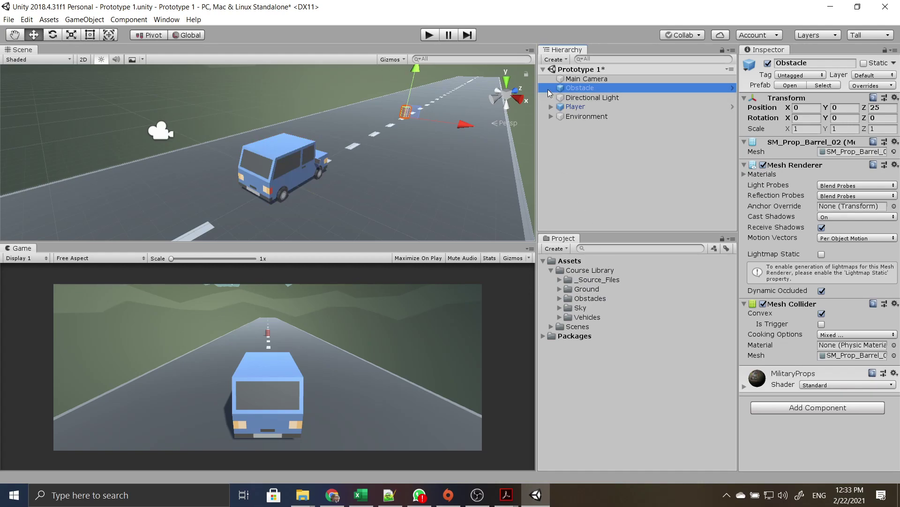
left_click(588, 107)
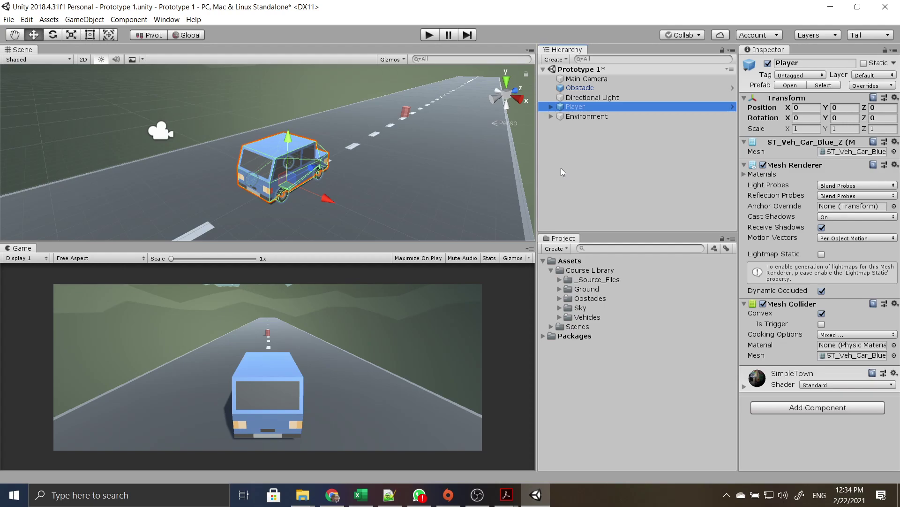
mouse_move(469, 492)
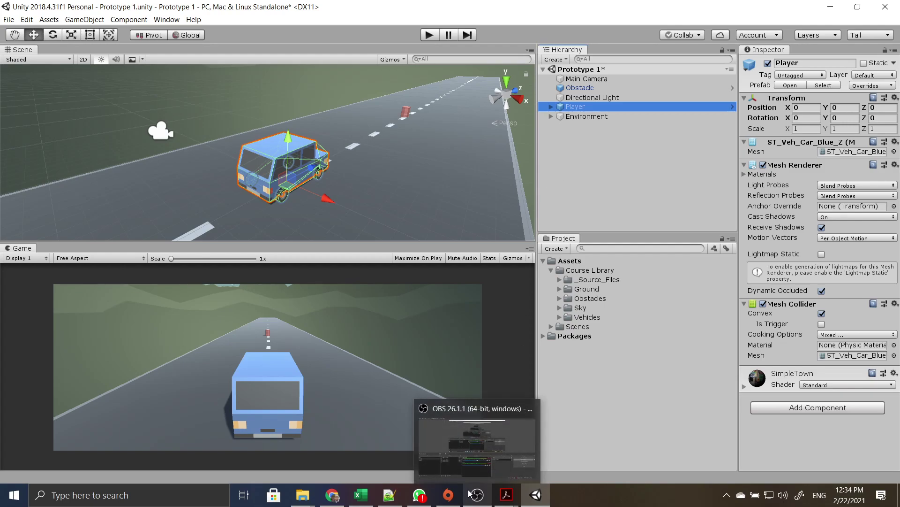
mouse_move(505, 447)
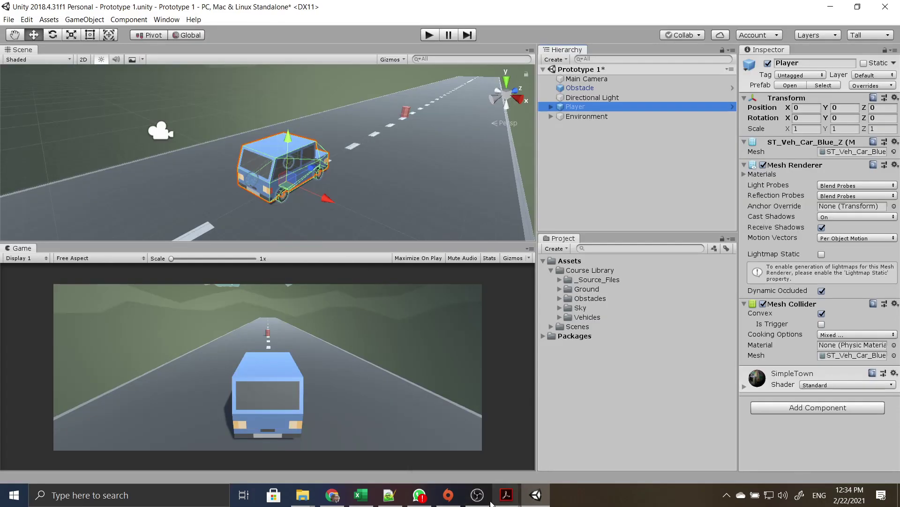
left_click(478, 501)
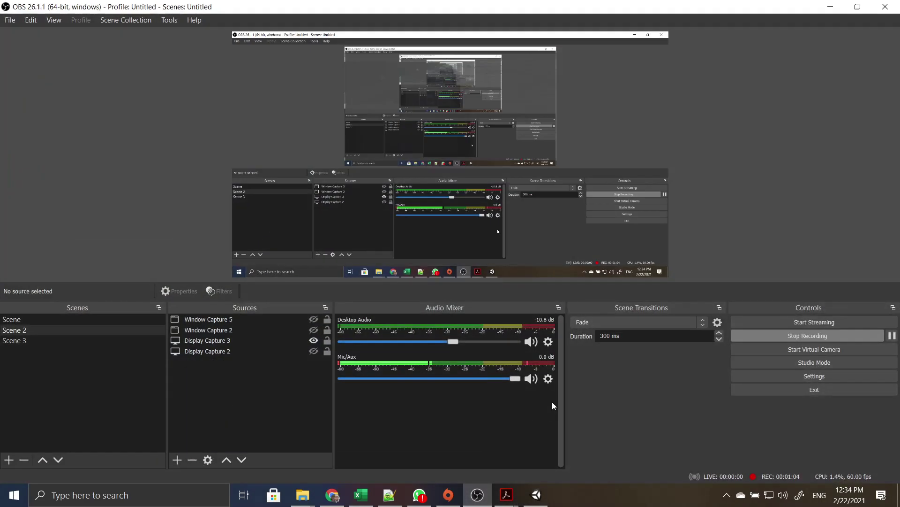
left_click(478, 501)
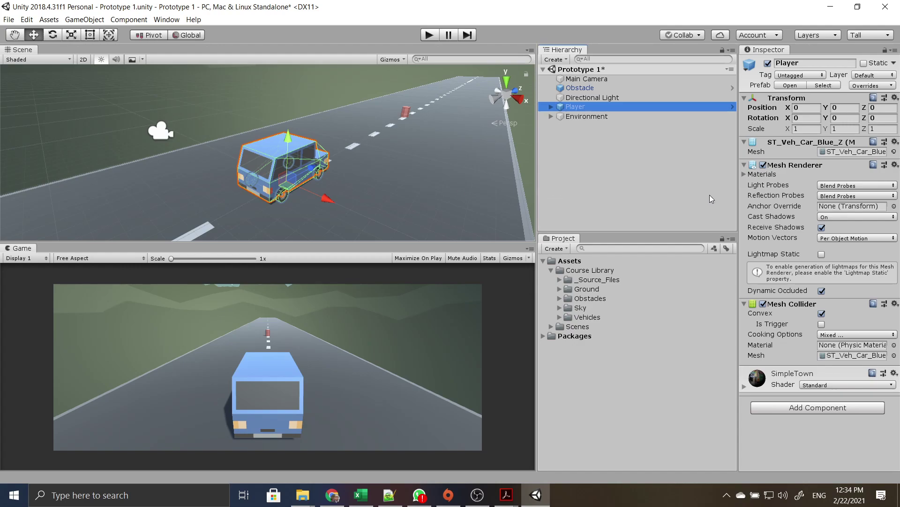
Widen the Inspector and review the Environment, Directional Light, Obstacle and Main Camera settings.
left_click_drag(738, 193, 706, 187)
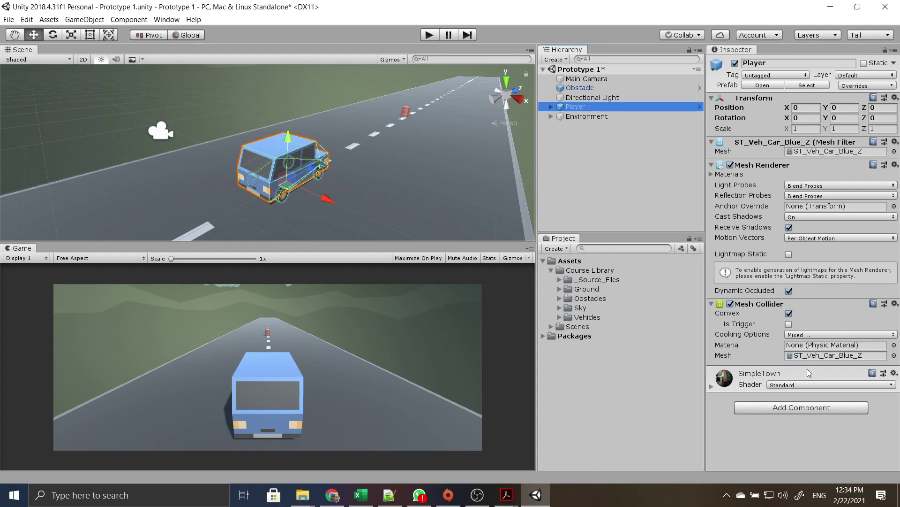
left_click(598, 117)
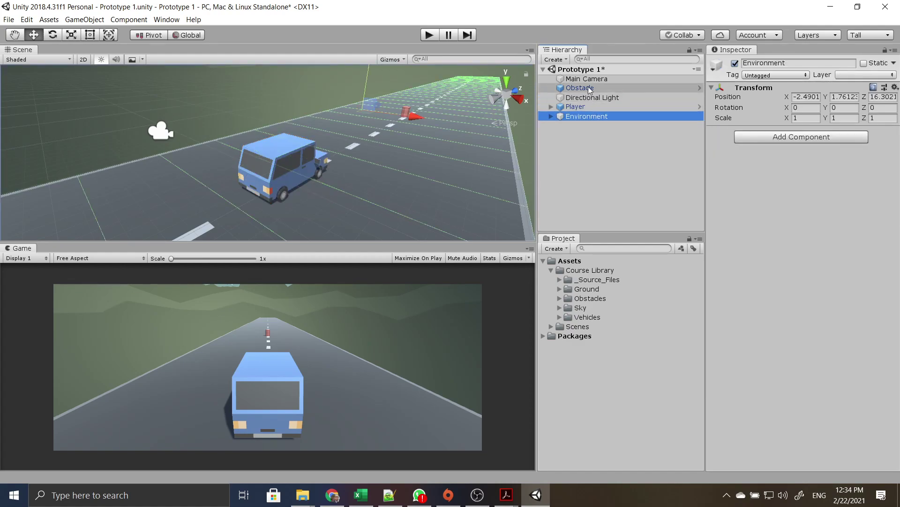
left_click(592, 97)
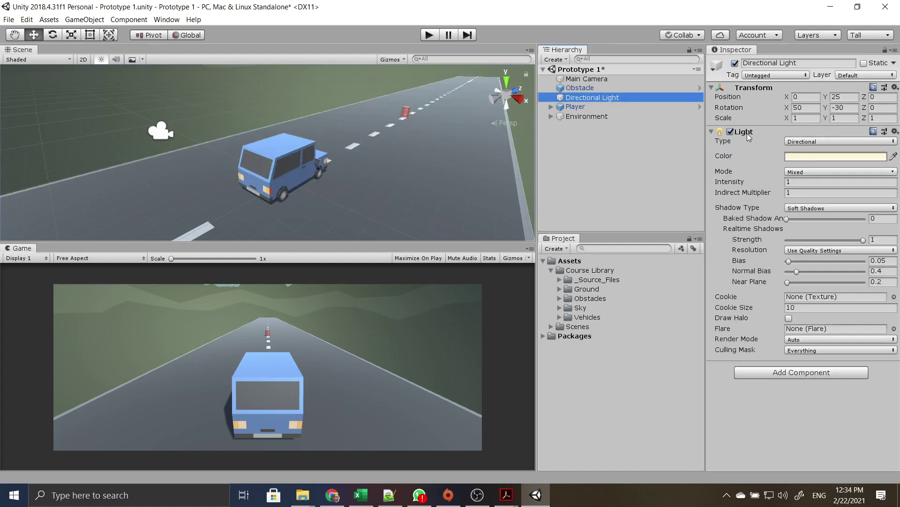
left_click(592, 88)
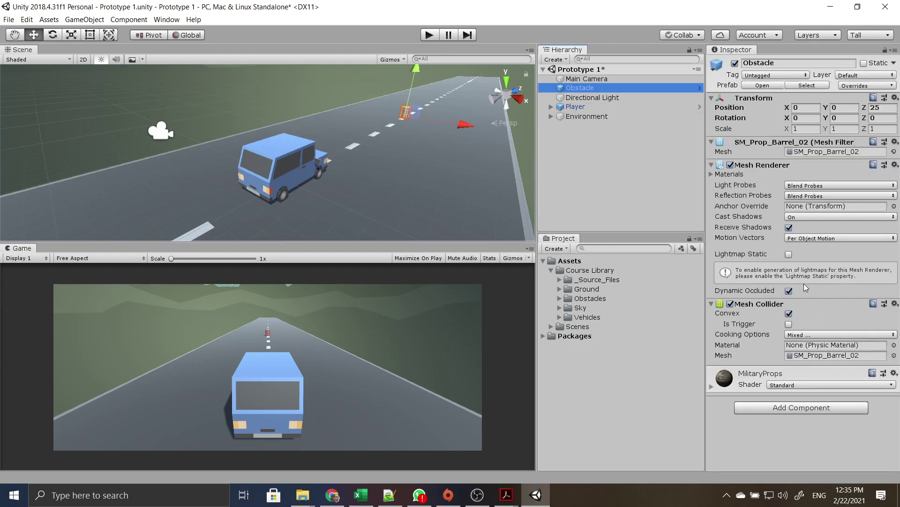
left_click(632, 79)
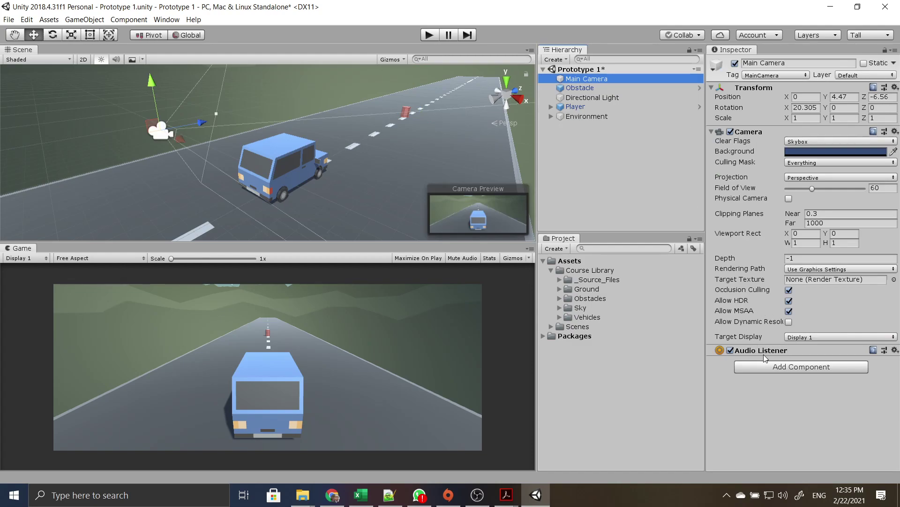
left_click(587, 116)
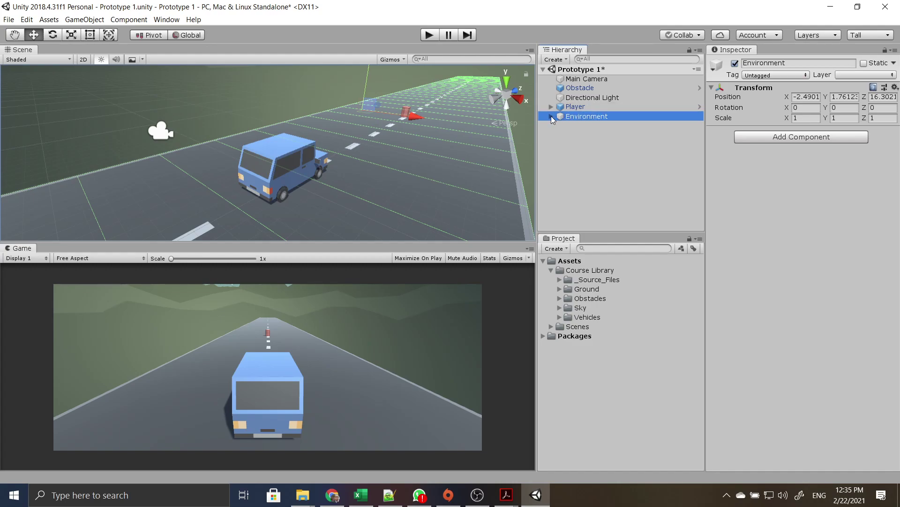
Expand Environment to inspect SkyDome, MountainSkybox and Road, ending with Player selected.
left_click(551, 117)
left_click(604, 124)
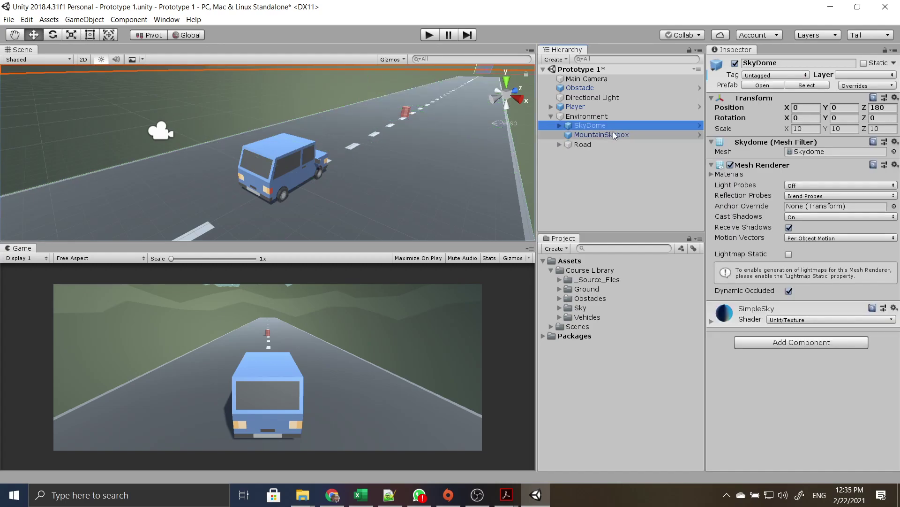
left_click(613, 135)
left_click(575, 145)
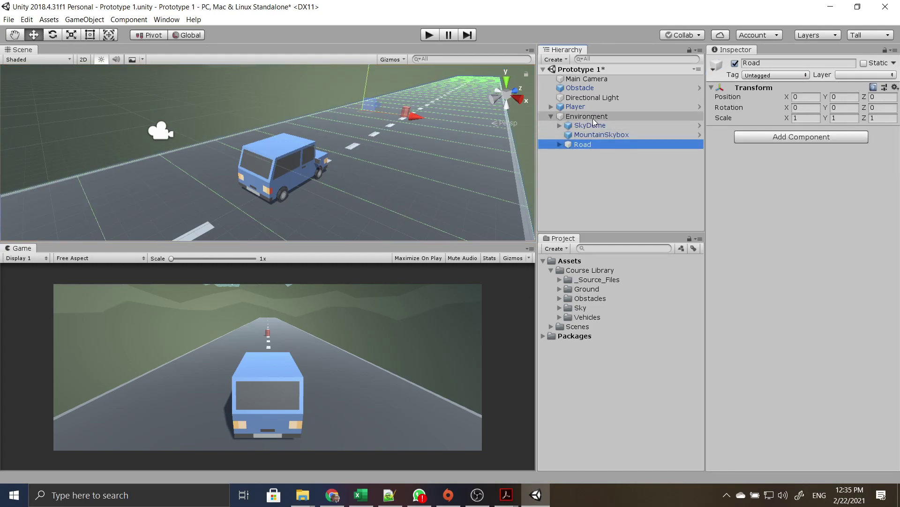
left_click(597, 107)
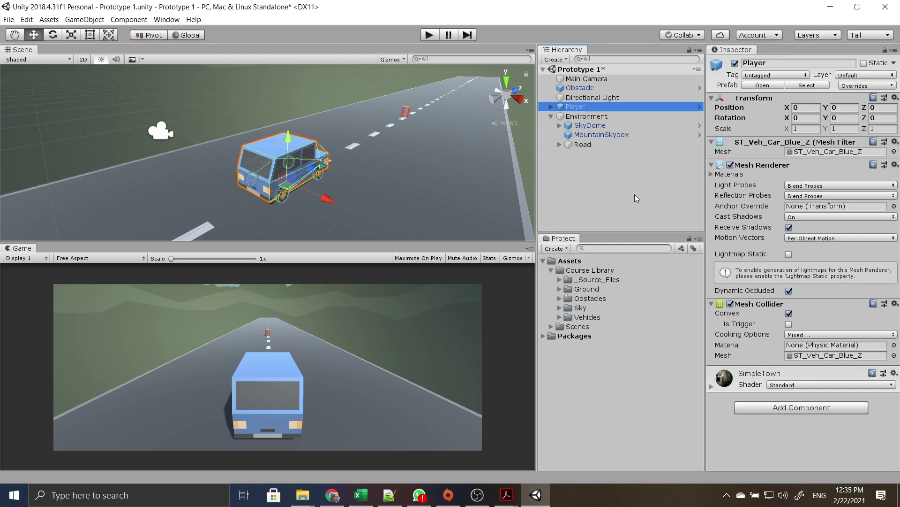
Add a new script component named PlayerBehaviour to the Player van.
left_click(799, 413)
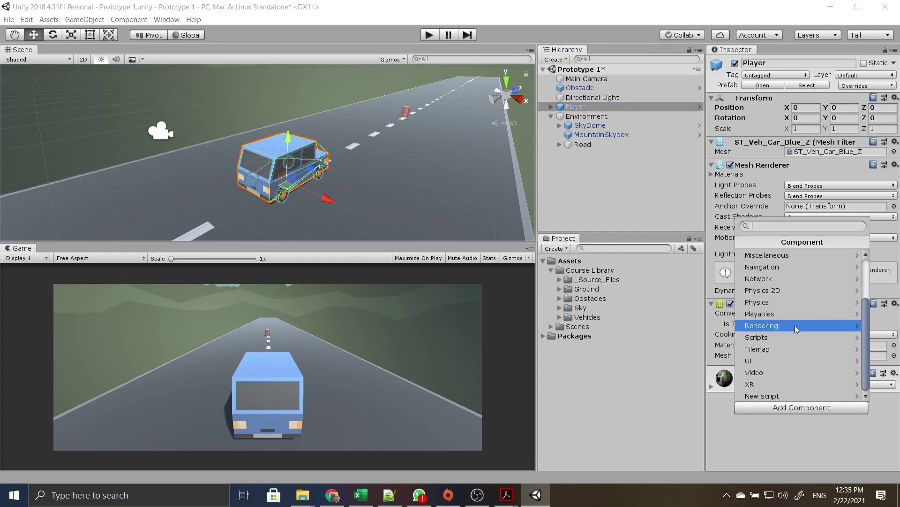
left_click(790, 338)
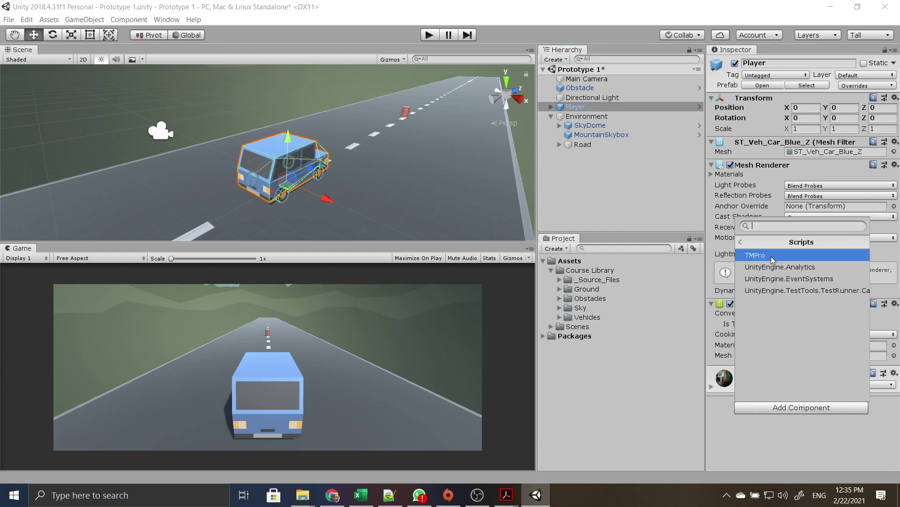
left_click(746, 241)
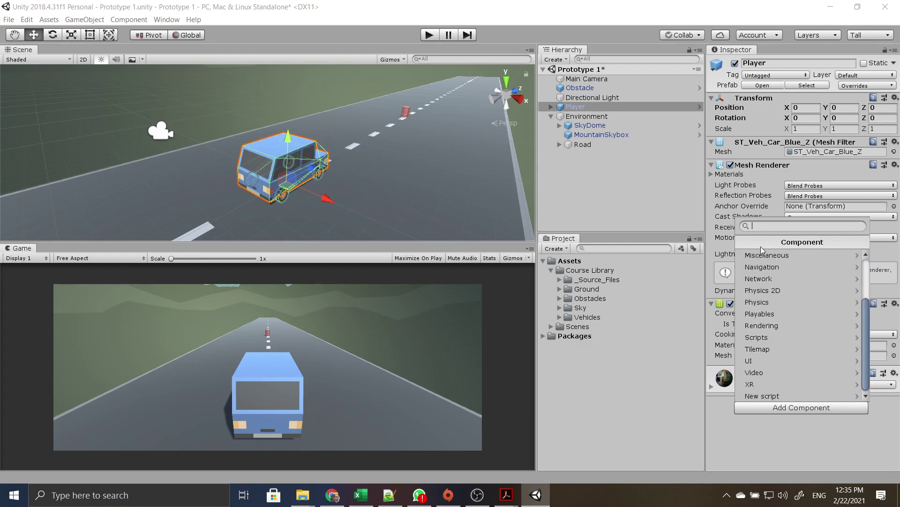
scroll(840, 354, "down", 3)
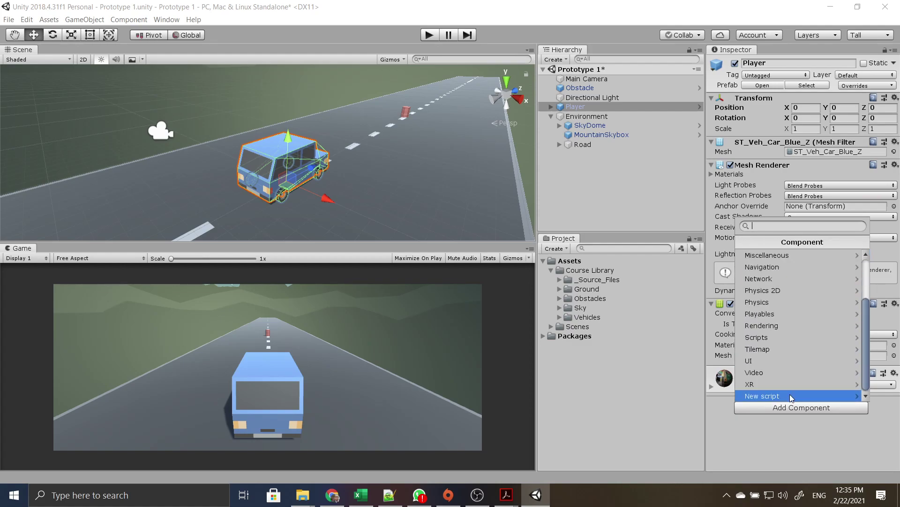
left_click(790, 393)
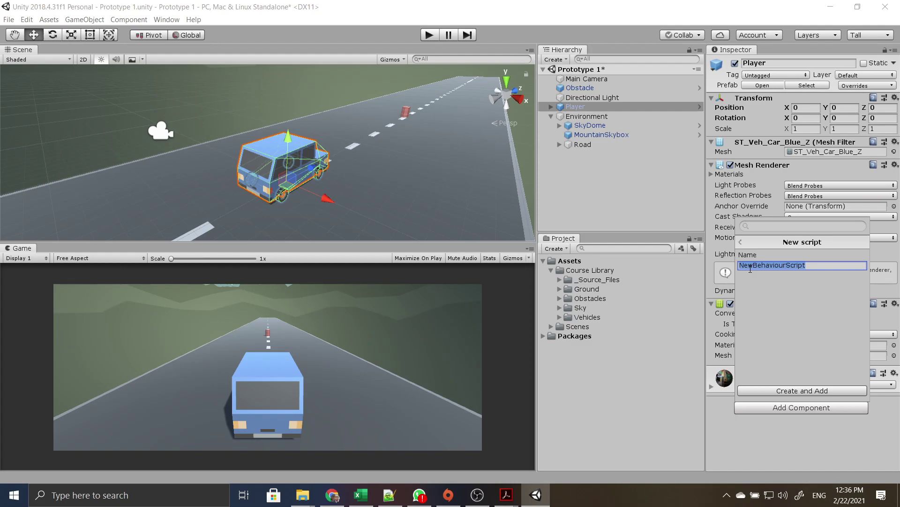
key("End")
key("ctrl+a")
left_click(751, 265)
key("shift+Home")
type("Player")
key("BackSpace")
key("BackSpace")
key("BackSpace")
key("BackSpace")
key("BackSpace")
key("BackSpace")
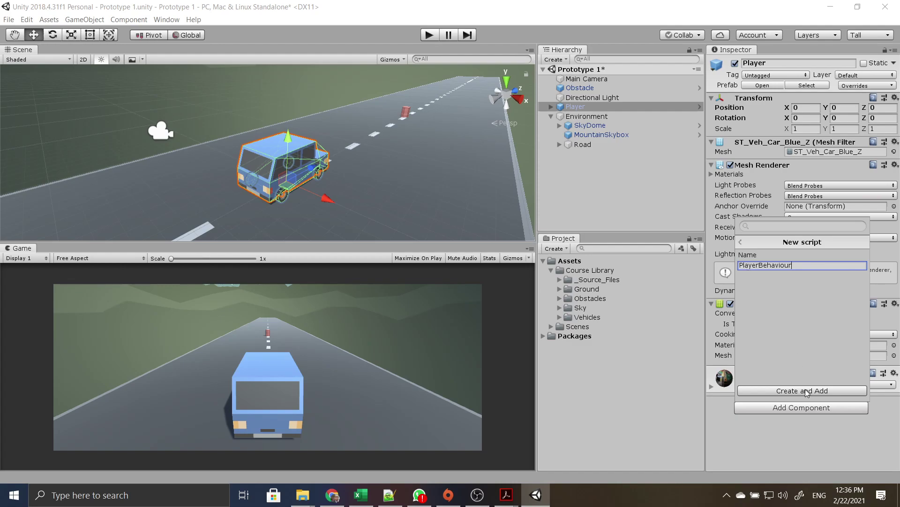
left_click(802, 390)
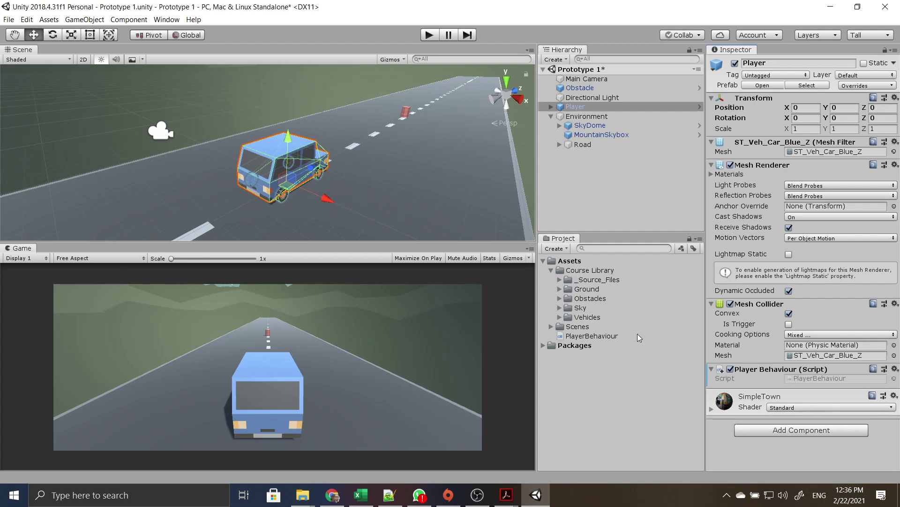
Open the PlayerBehaviour script asset in Visual Studio from the Project window.
left_click(599, 335)
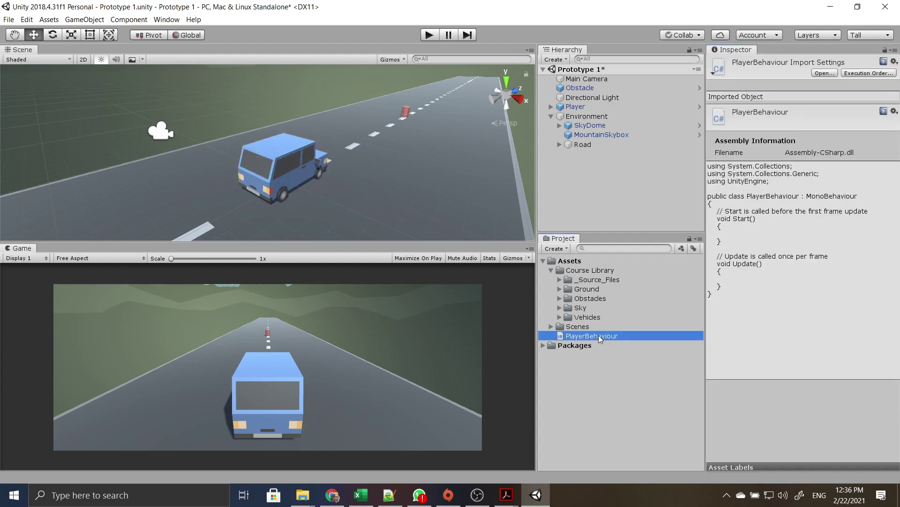
double_click(598, 335)
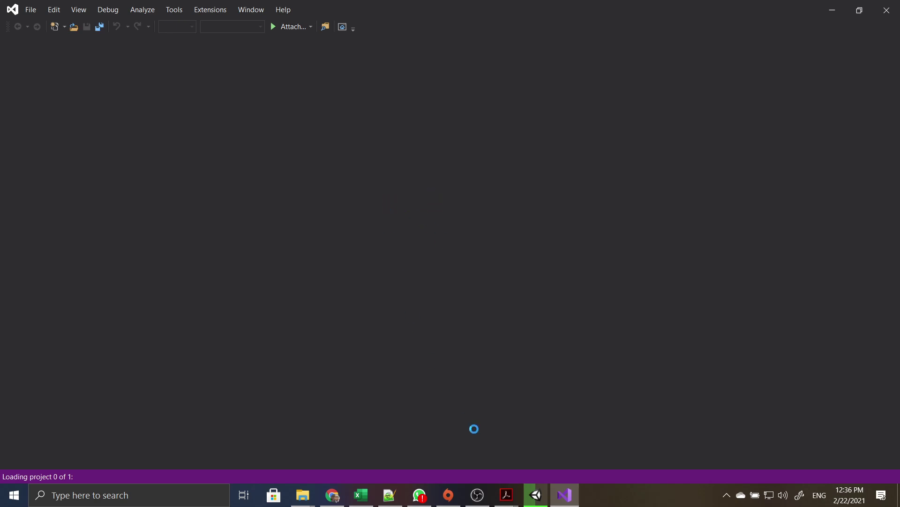
mouse_move(506, 495)
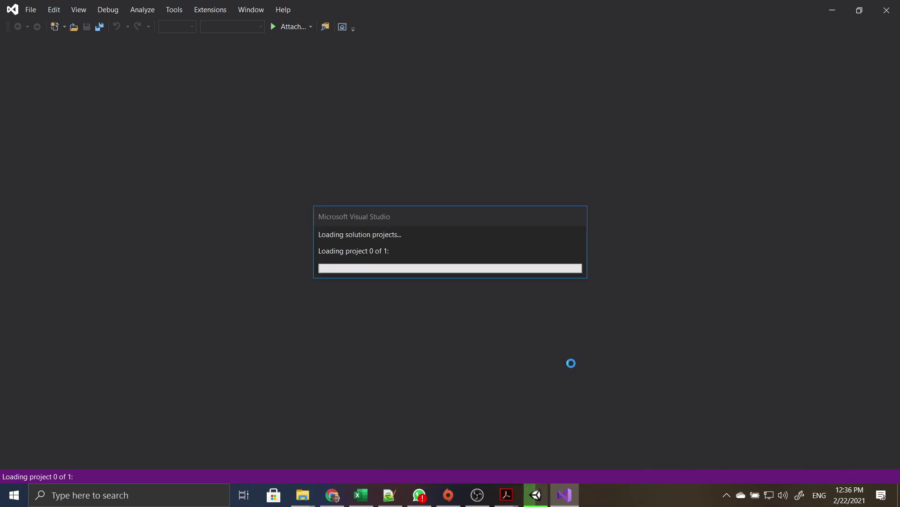
mouse_move(536, 495)
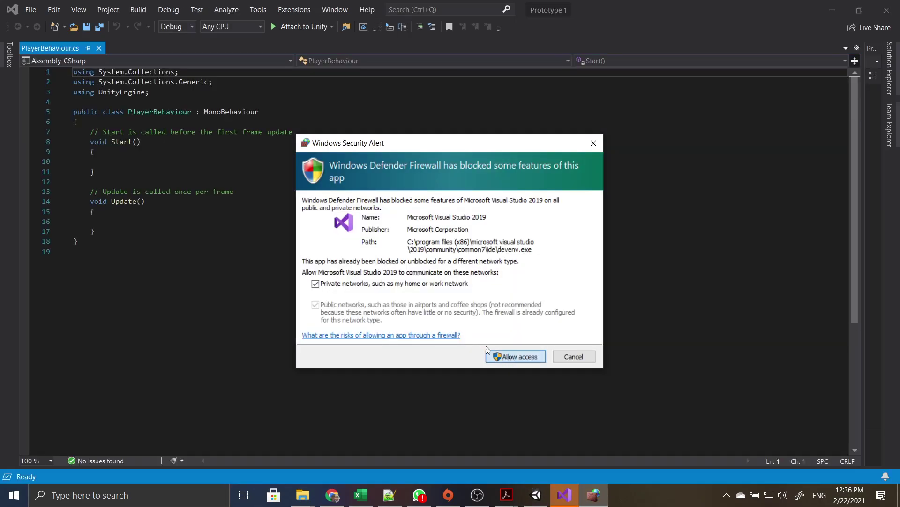
Allow the firewall access and review the PlayerBehaviour class declaration.
left_click(511, 356)
left_click(281, 226)
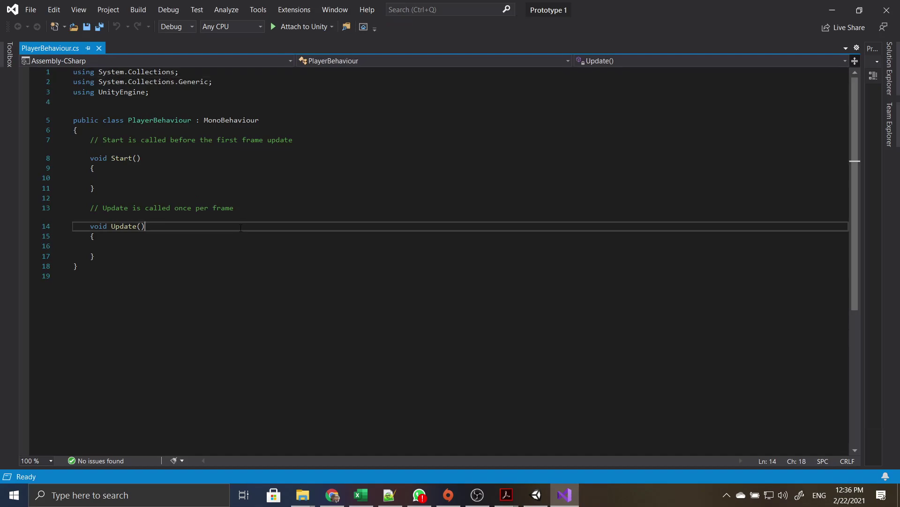
double_click(121, 120)
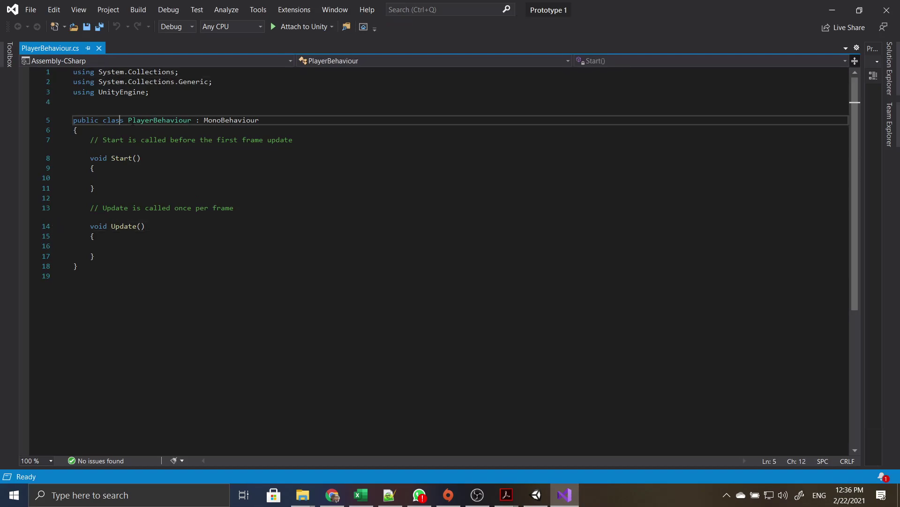
left_click(146, 120)
double_click(146, 120)
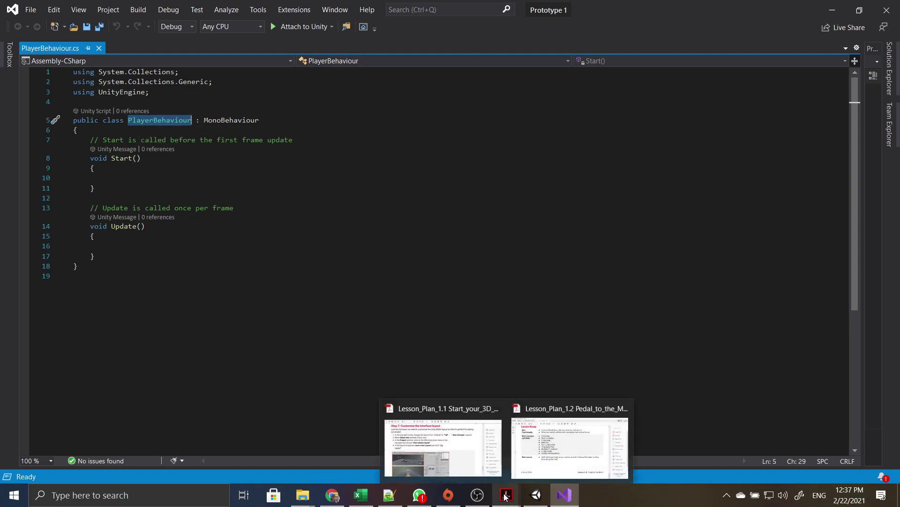
left_click(536, 494)
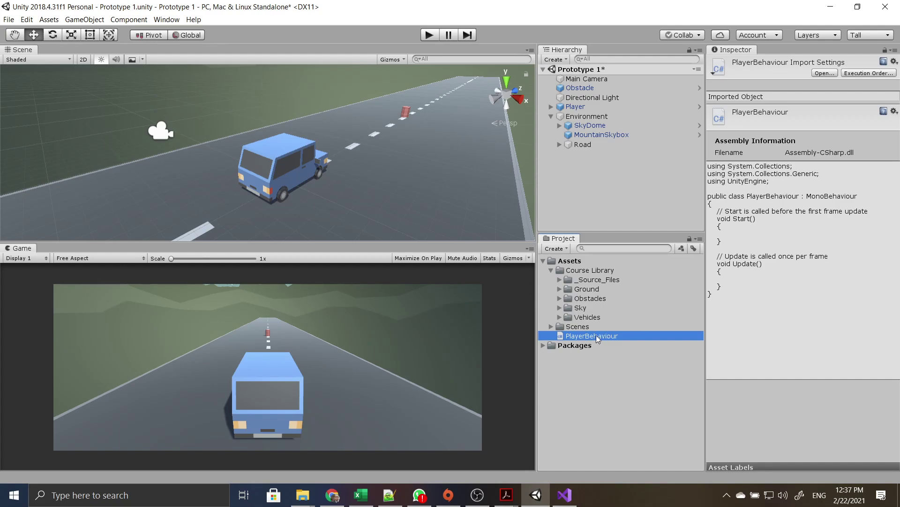
left_click(565, 501)
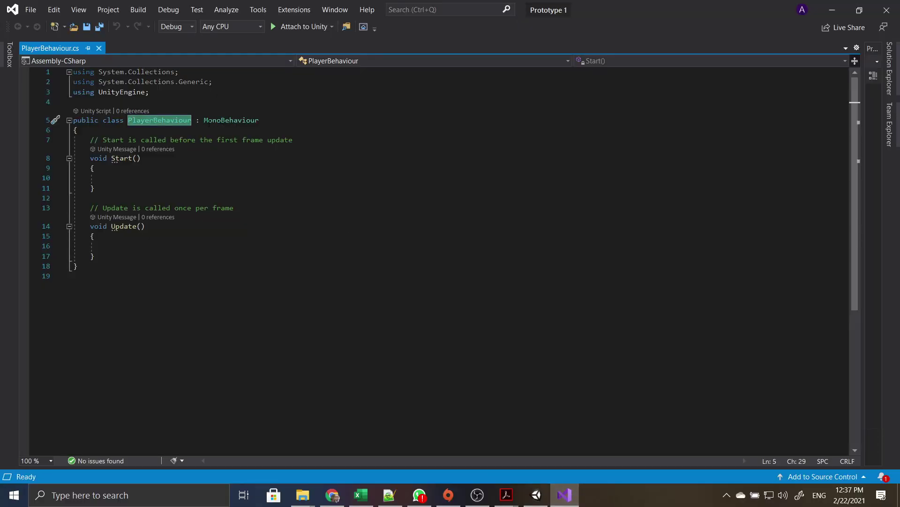
mouse_move(232, 121)
Review the empty Start method and its declaration.
left_click(155, 168)
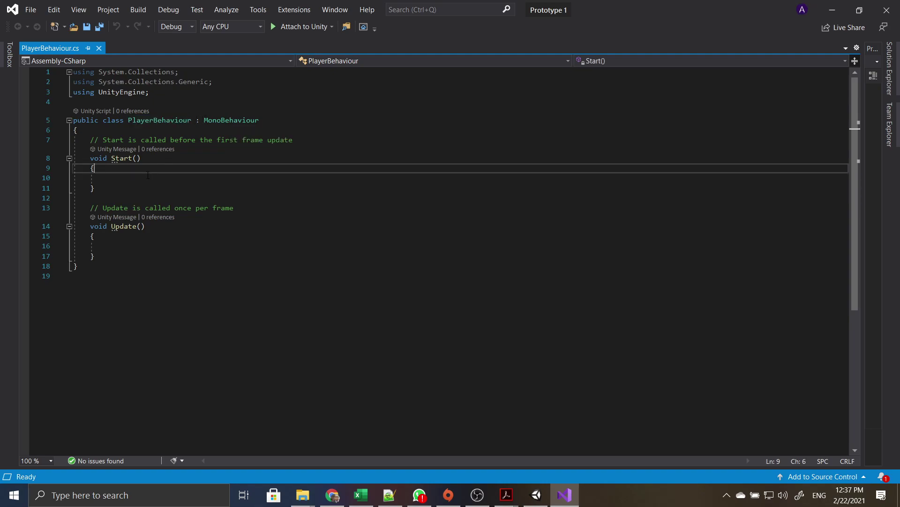
key("Down")
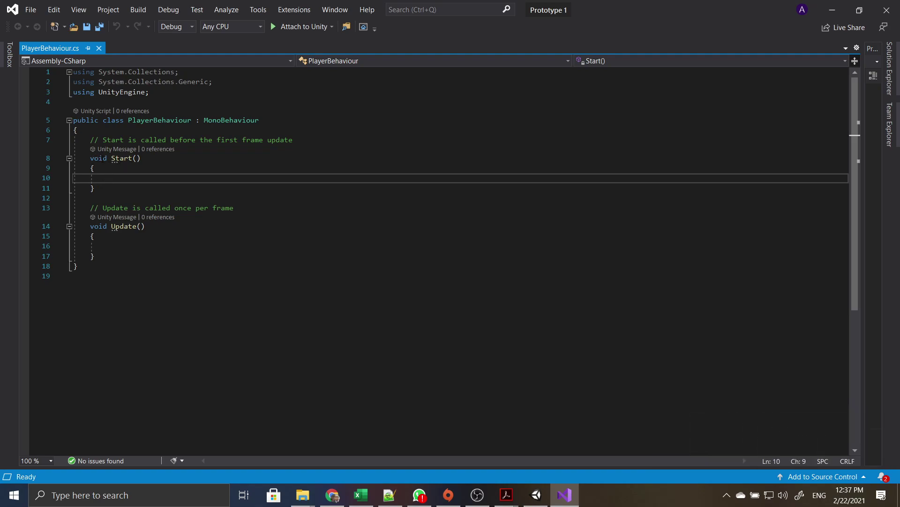
left_click(114, 160)
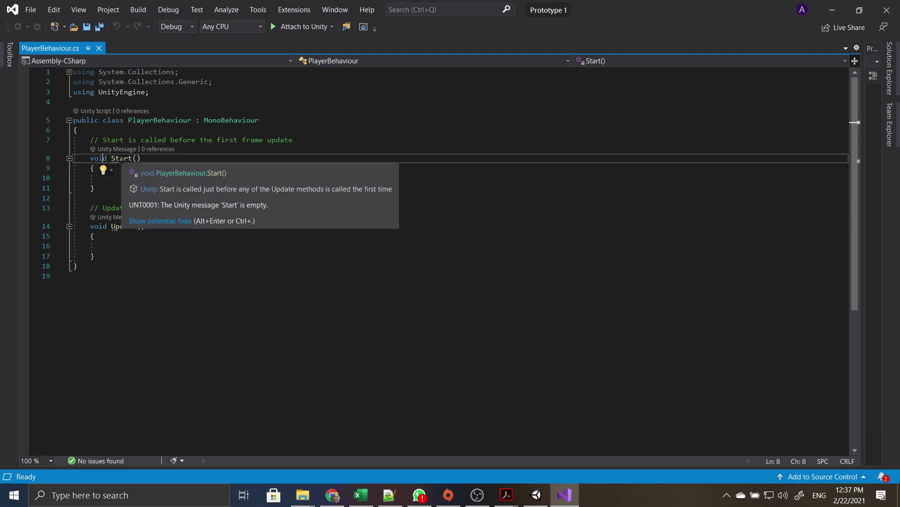
left_click(121, 160)
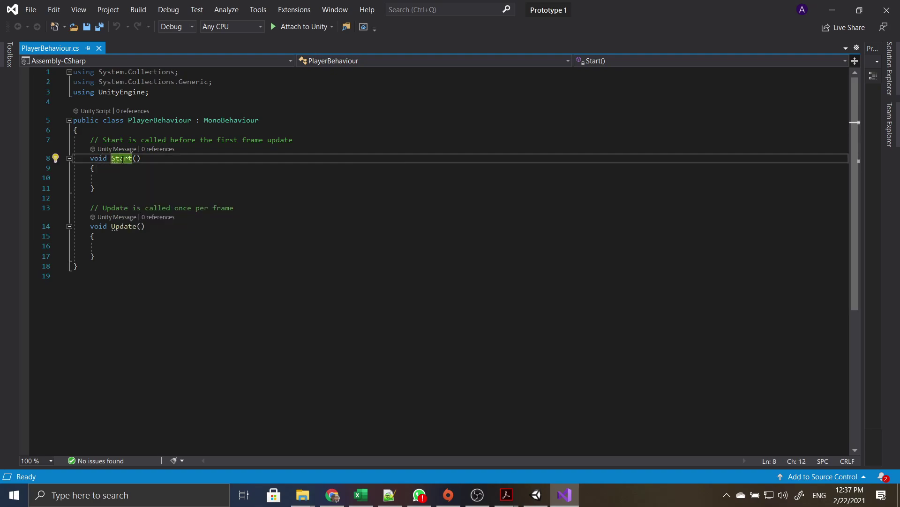
mouse_move(114, 160)
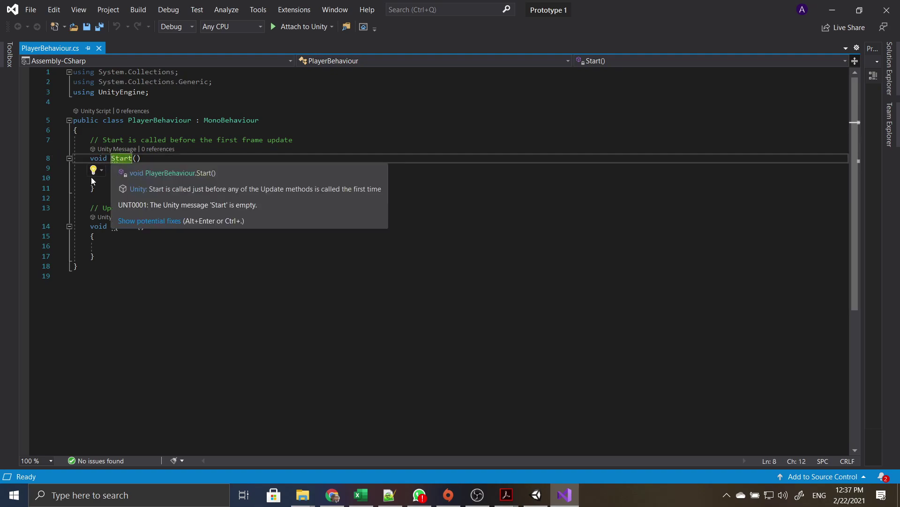
left_click(115, 163)
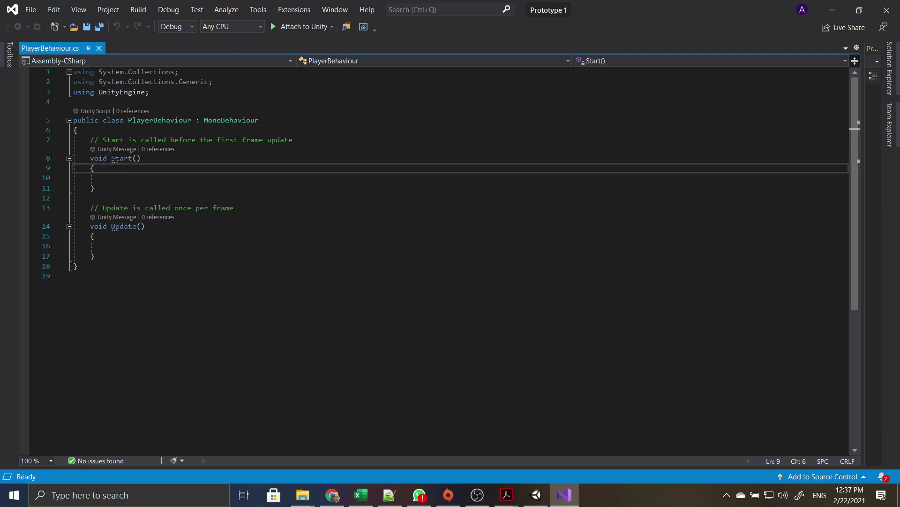
mouse_move(114, 163)
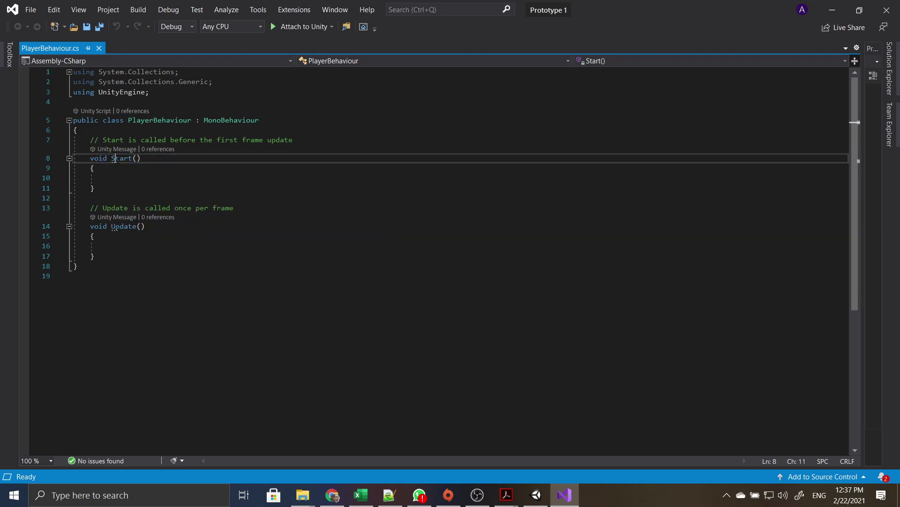
left_click(108, 179)
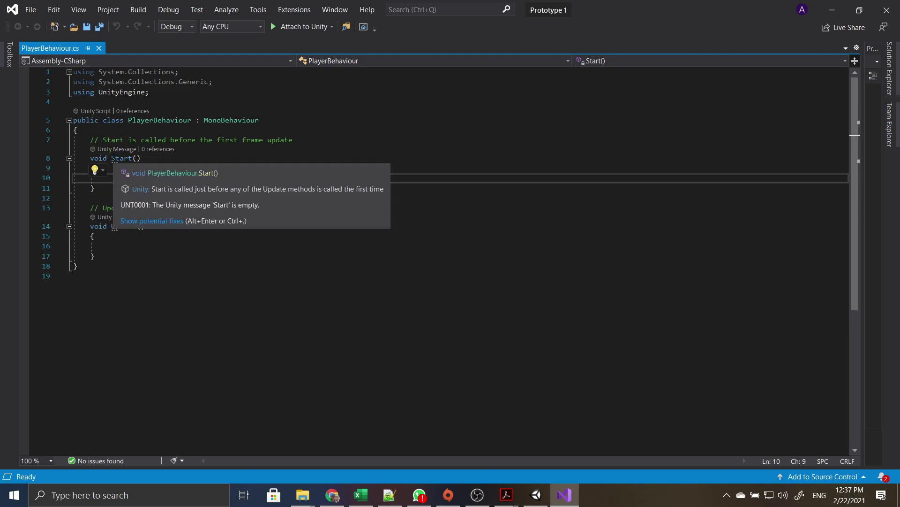
left_click(136, 158)
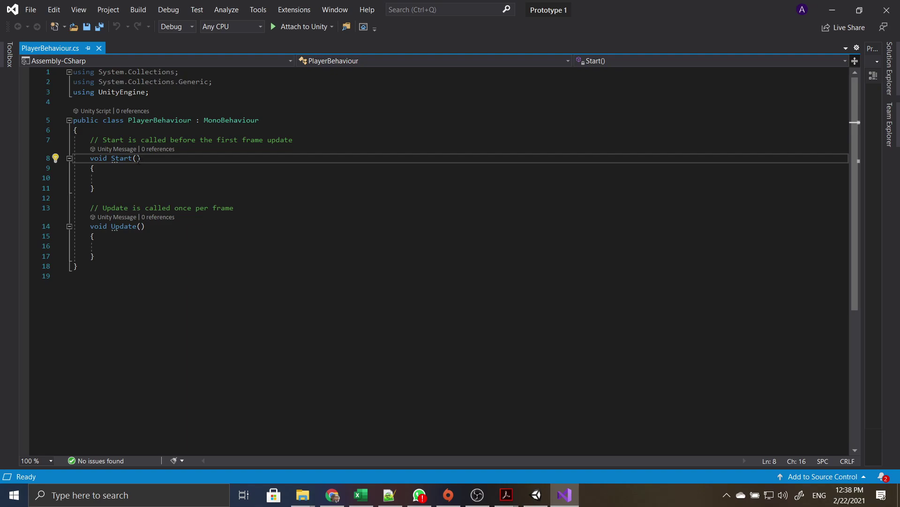
key("Down")
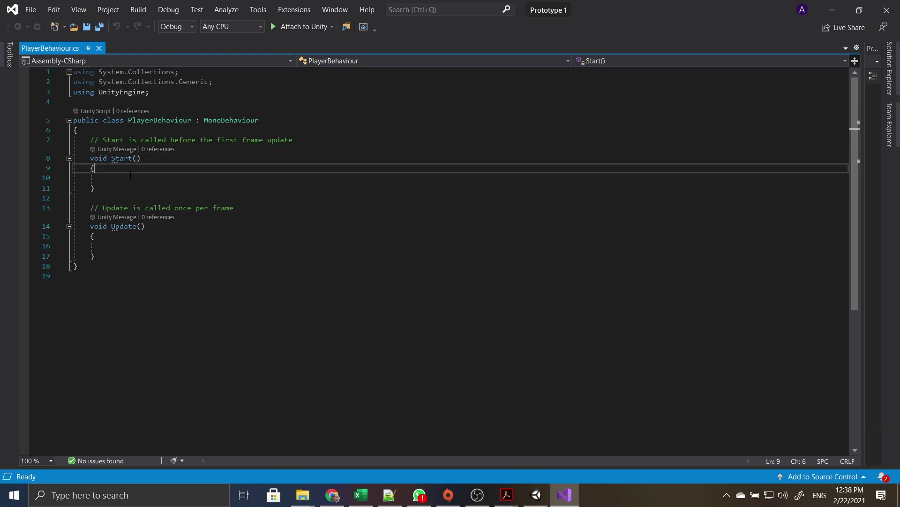
key("Down")
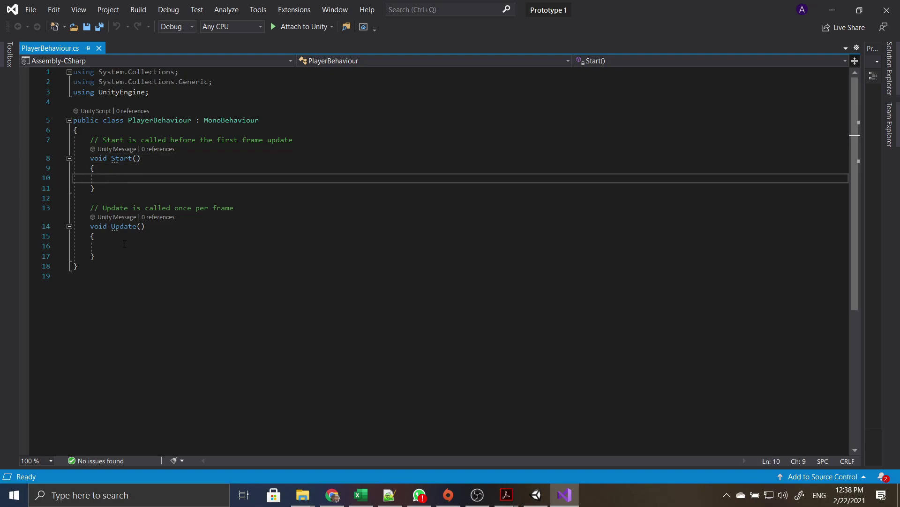
Compare the empty Update and Start bodies, leaving the cursor inside Update.
left_click(125, 245)
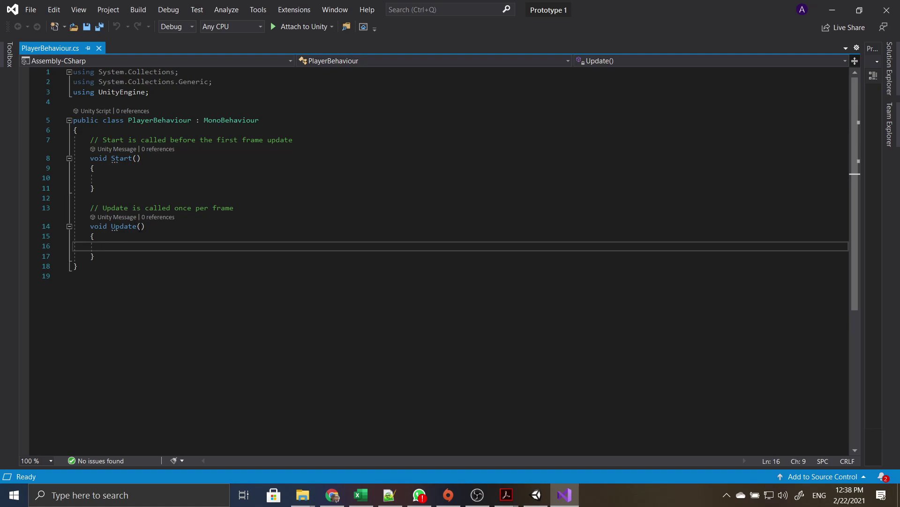
left_click(127, 176)
mouse_move(121, 160)
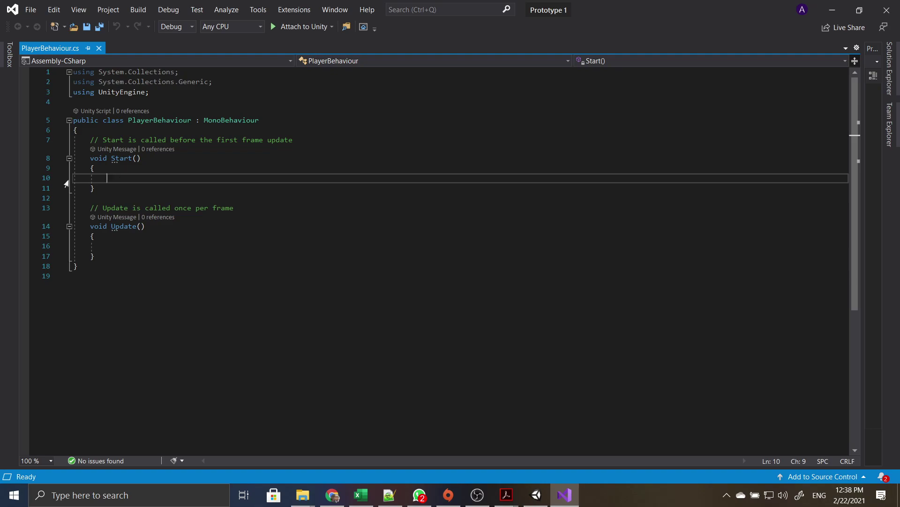
left_click(131, 242)
left_click(139, 198)
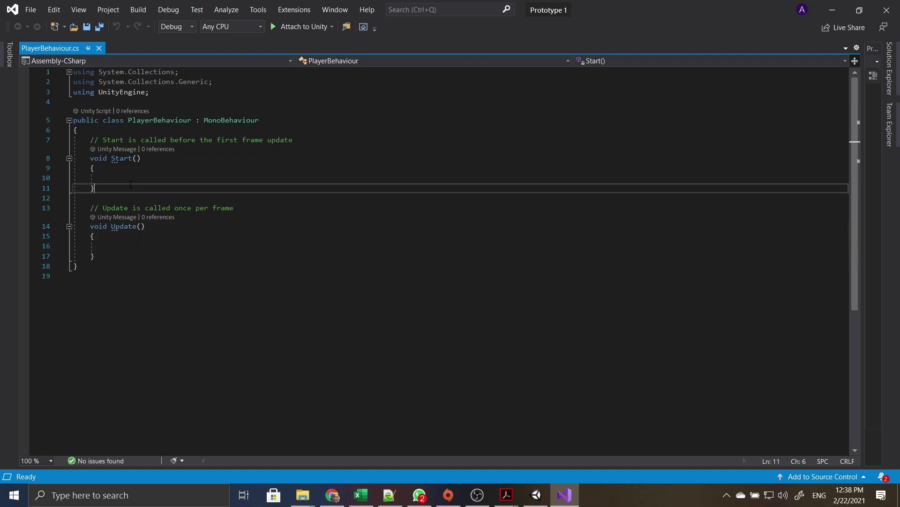
left_click(155, 175)
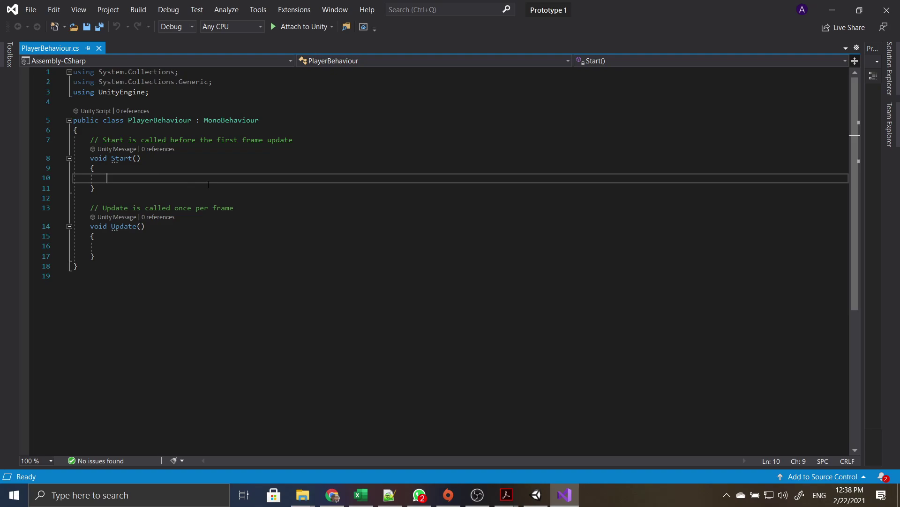
left_click(147, 245)
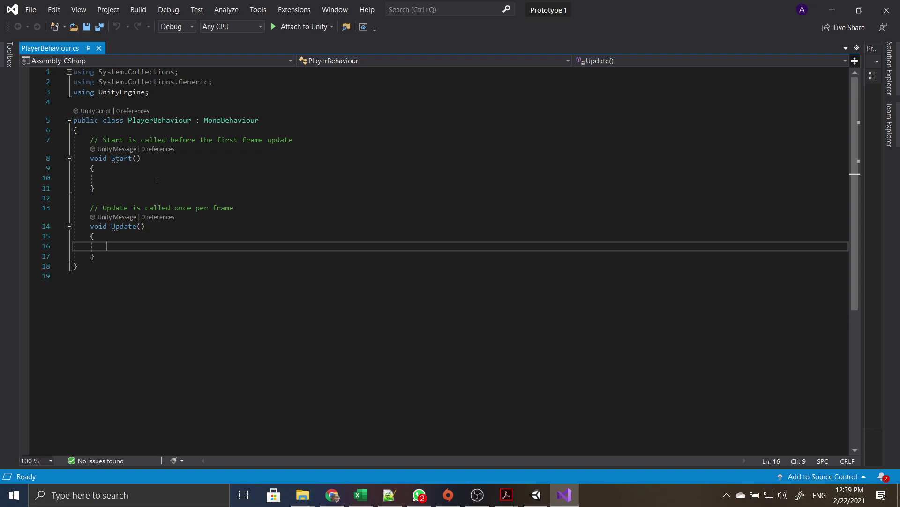
Begin a transform.Translate call in Update and browse its overloads.
type("transform")
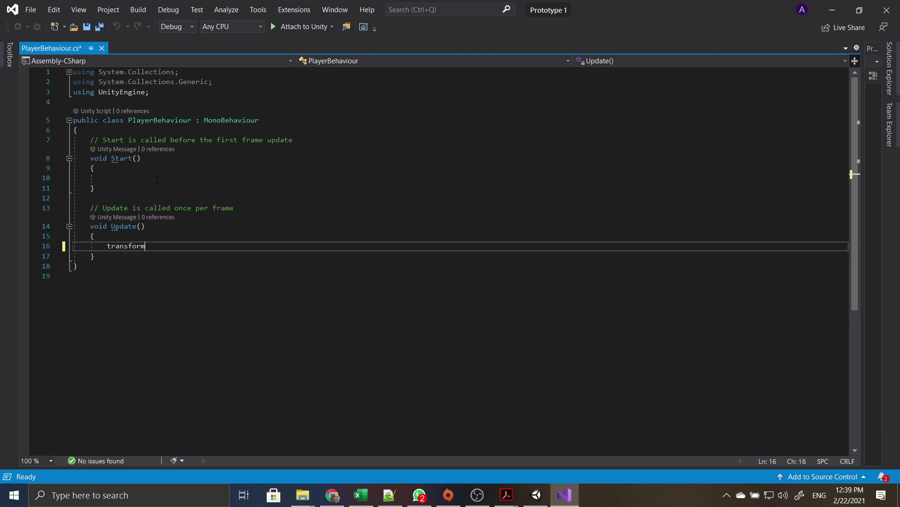
type(".tra")
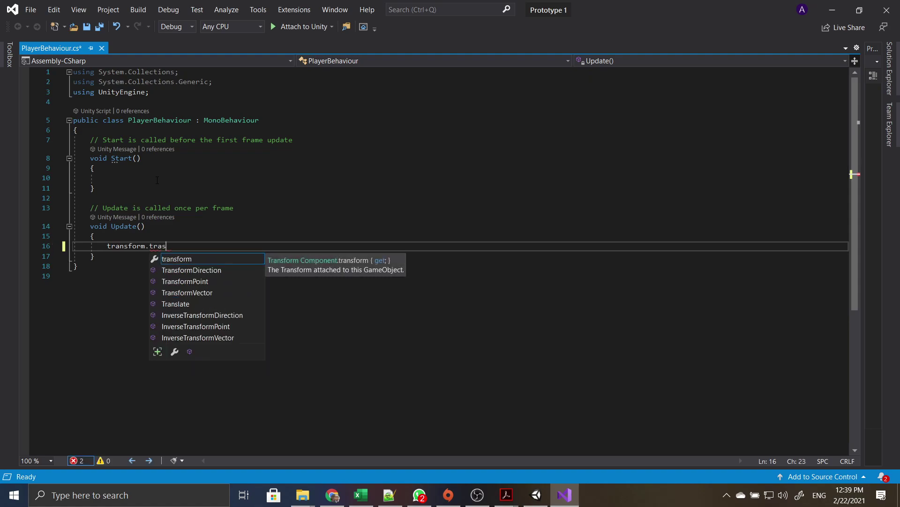
type("s")
key("Down")
key("Down")
key("Down")
key("Down")
key("Tab")
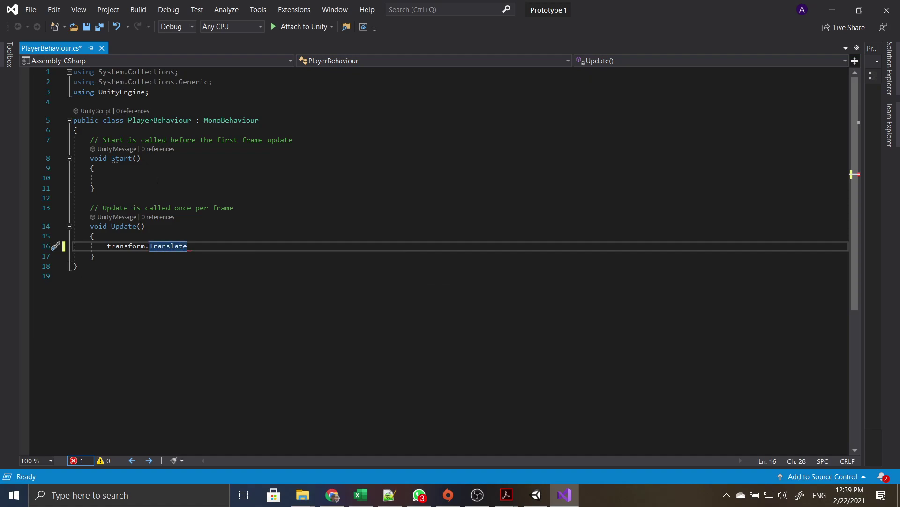
type("(")
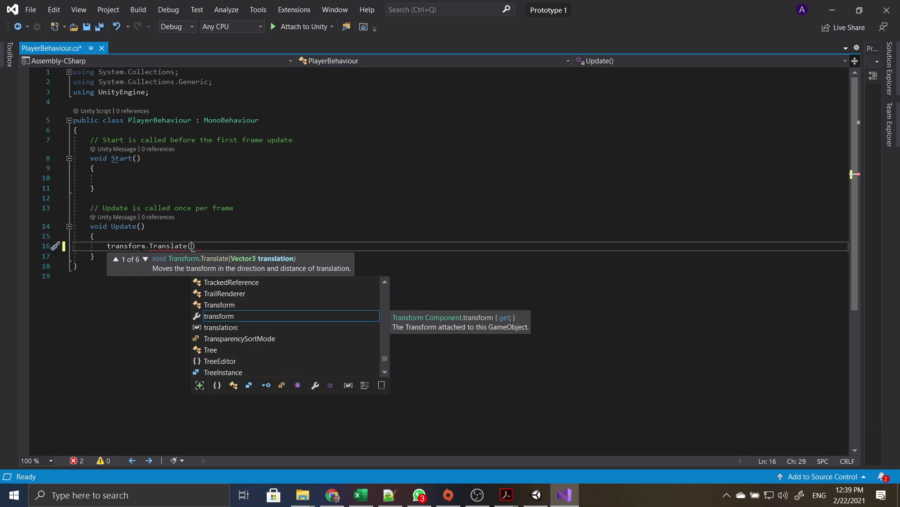
mouse_move(169, 250)
left_click(148, 261)
left_click(147, 261)
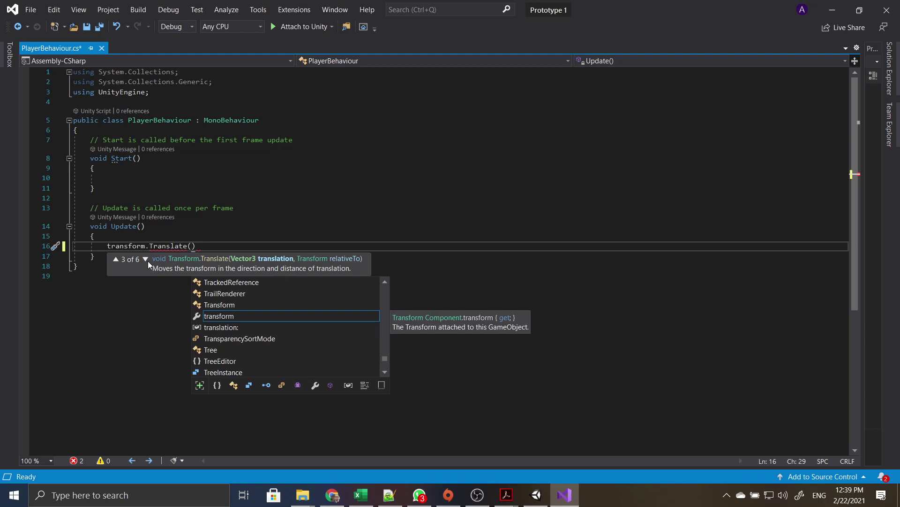
left_click(148, 261)
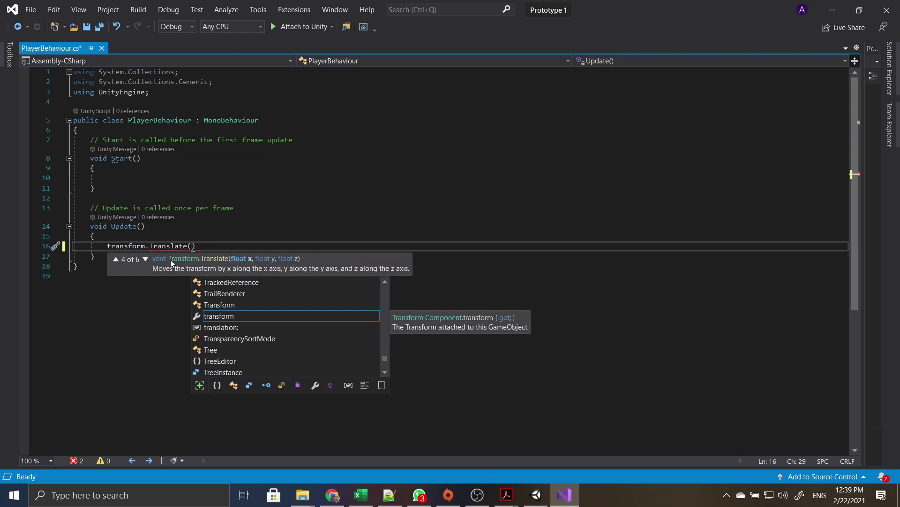
left_click(144, 260)
key("Escape")
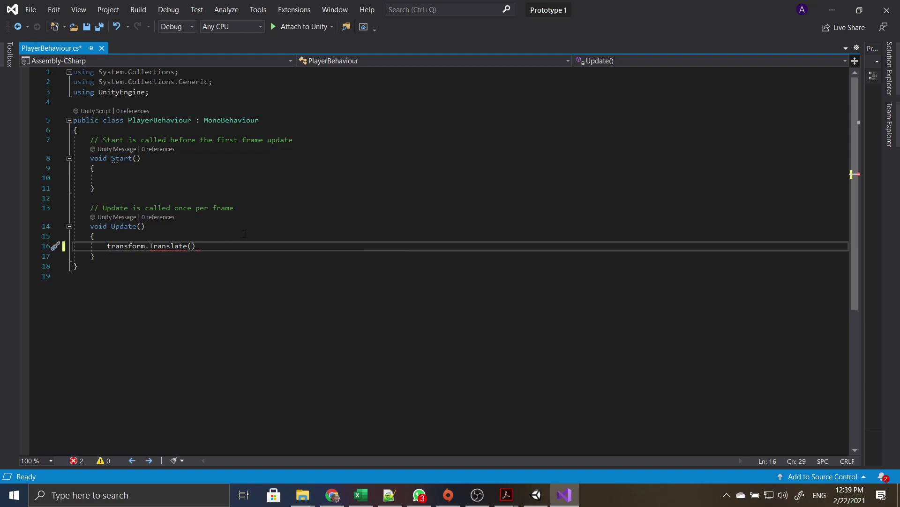
Complete the call as transform.Translate(new Vector3(0, 0, 1)); and save the script.
type("ve")
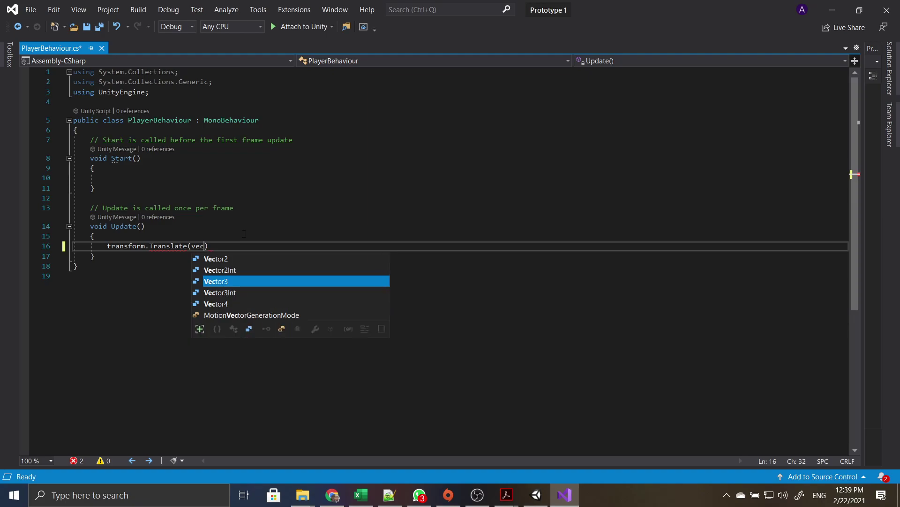
type("c")
key("Tab")
type("(")
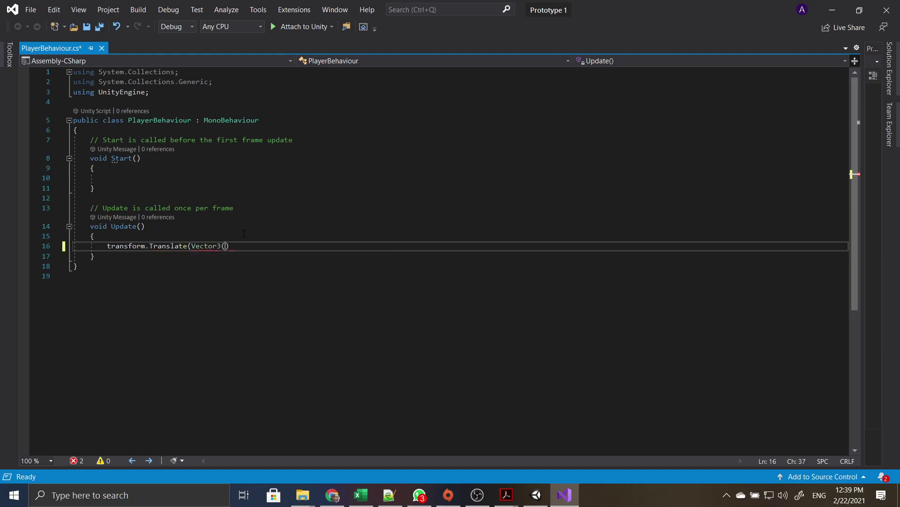
type("0")
type(",-,")
type("1)")
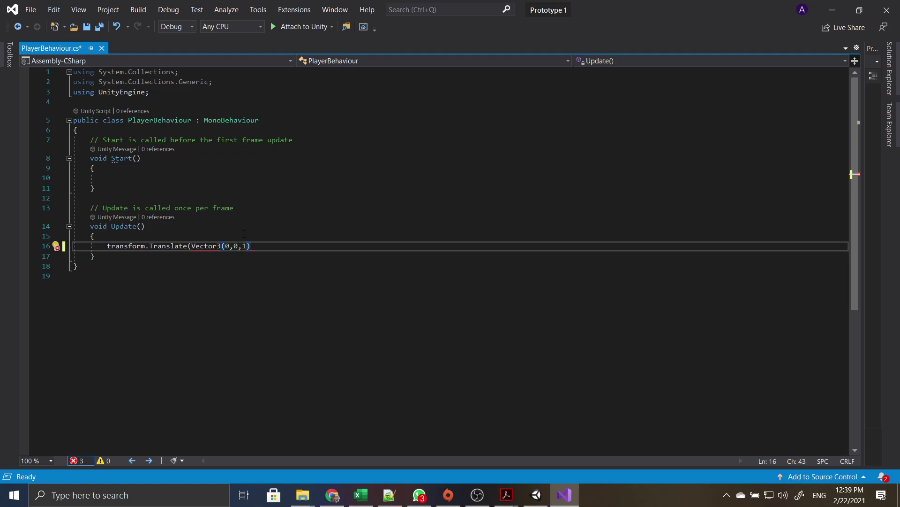
type(");")
key("Left")
key("Left")
key("Left")
key("Left")
key("Left")
key("Left")
key("Left")
key("Left")
key("Left")
key("Left")
key("Left")
key("Left")
key("Left")
type("new")
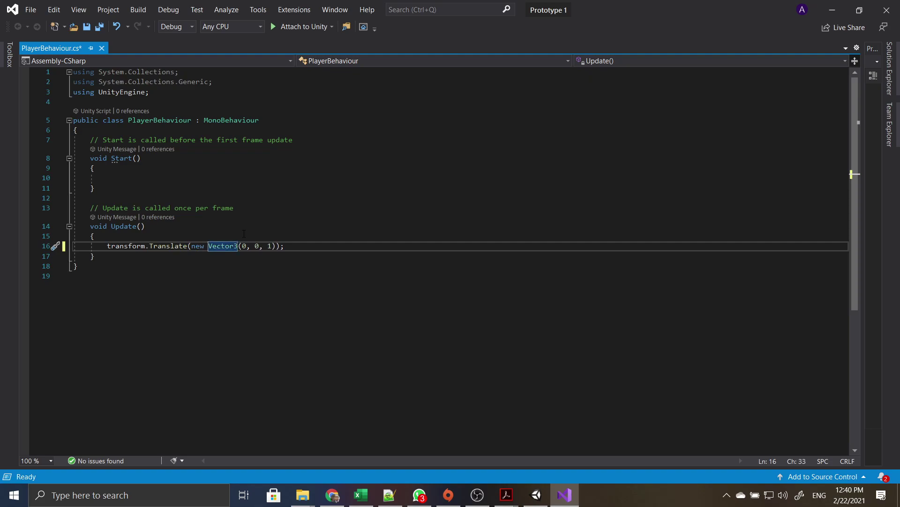
left_click(284, 245)
key("ctrl+s")
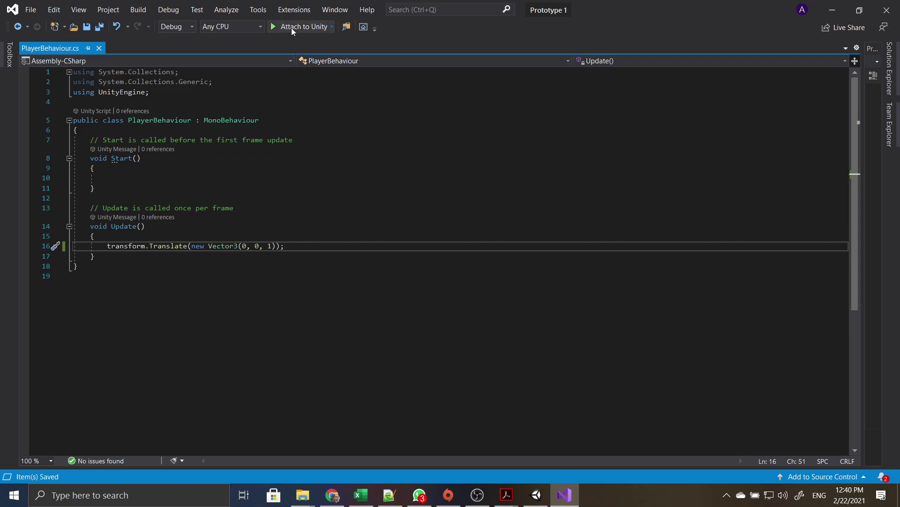
left_click(168, 10)
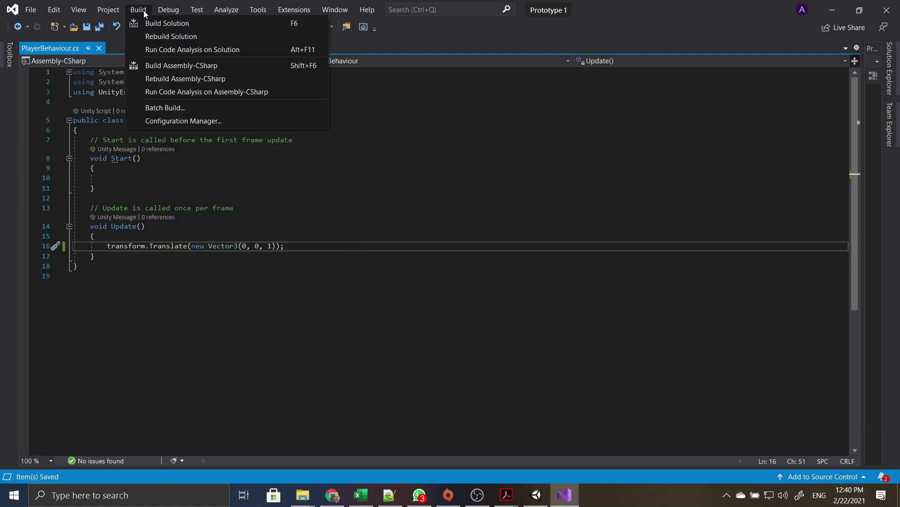
left_click(375, 178)
left_click(313, 226)
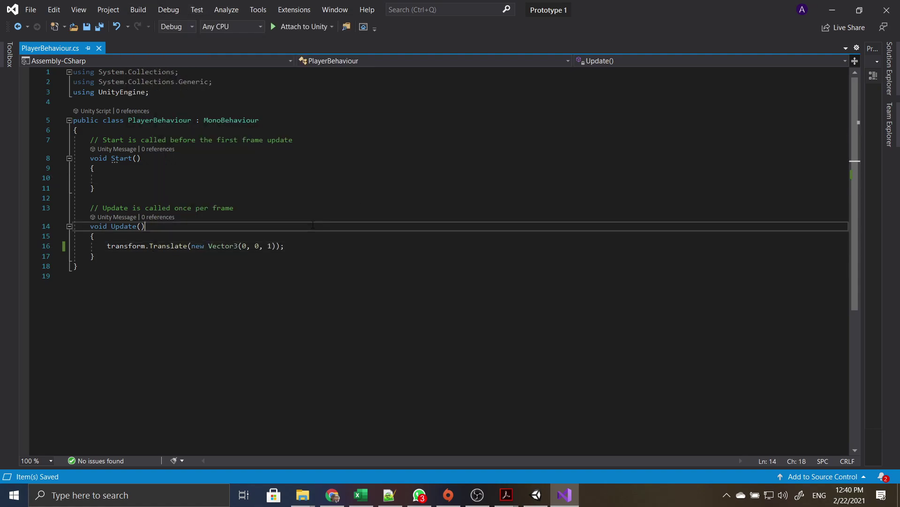
key("alt+Tab")
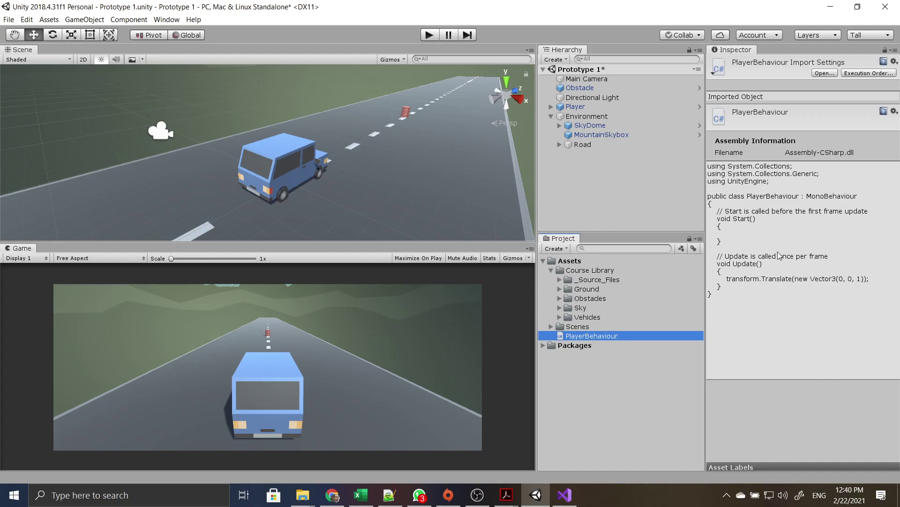
Play the scene to watch the van shoot down the road, then stop it.
left_click(428, 36)
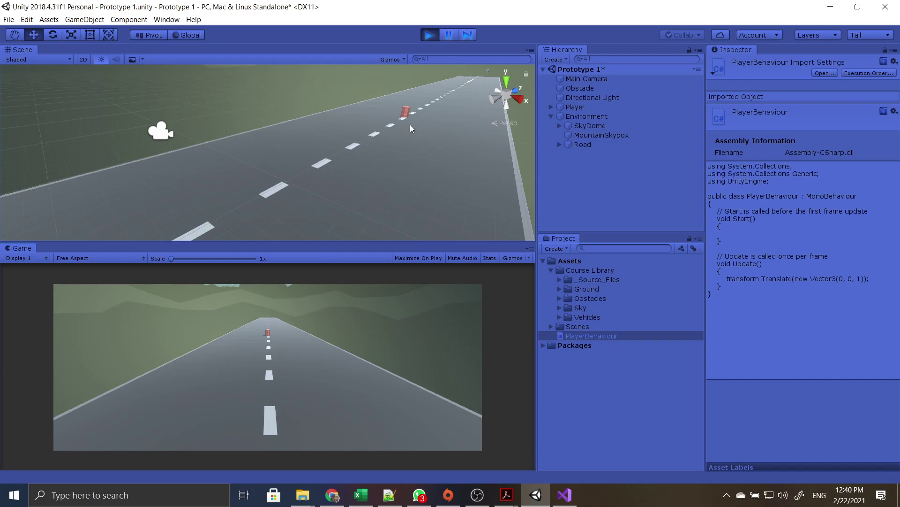
left_click(434, 35)
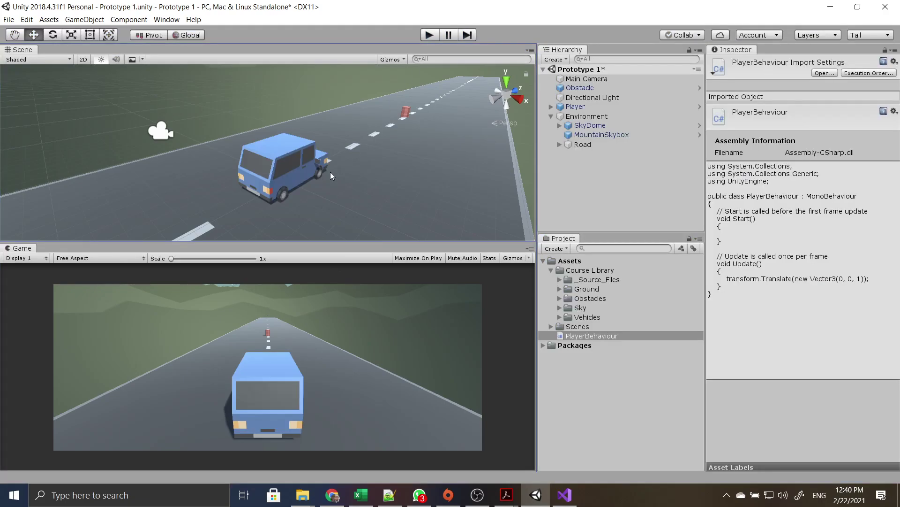
key("alt+Tab")
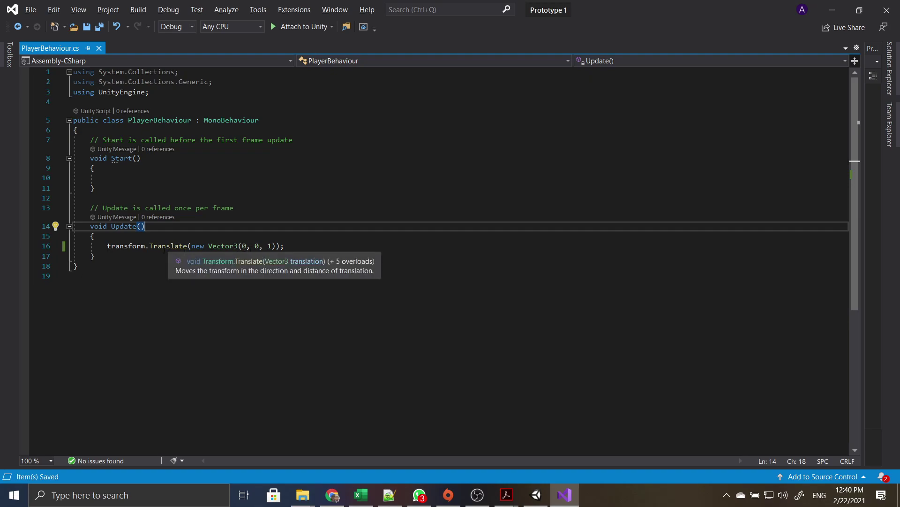
Highlight Vector3 and its 0, 0, 1 values to explain the Translate call.
left_click(162, 246)
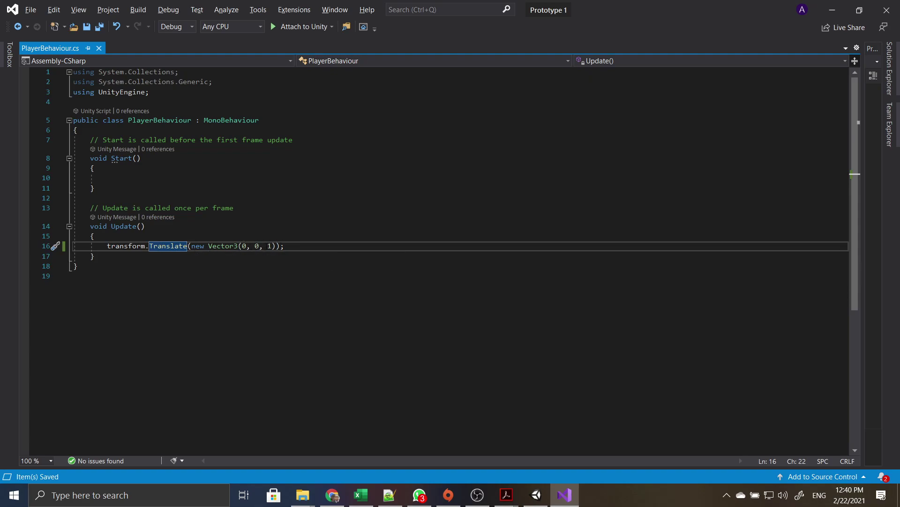
left_click(234, 246)
double_click(216, 245)
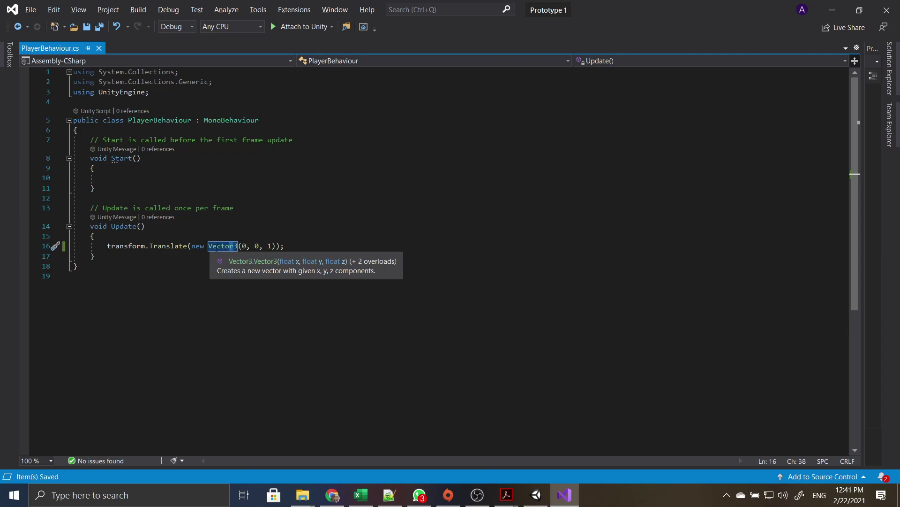
left_click(243, 246)
double_click(269, 246)
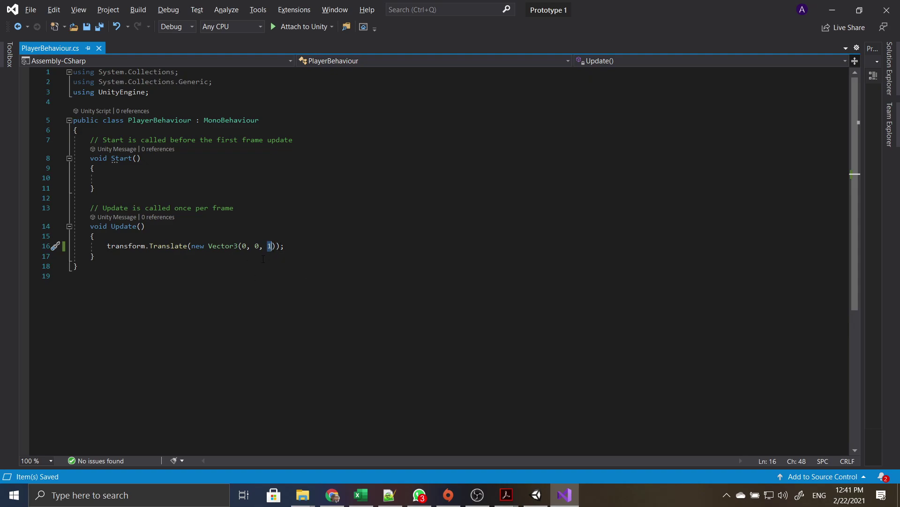
double_click(245, 246)
double_click(257, 246)
double_click(271, 246)
left_click(271, 247)
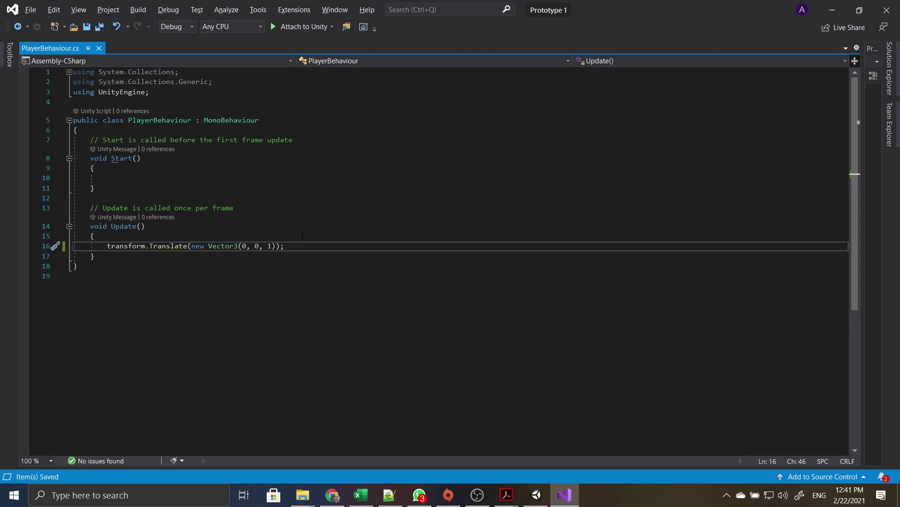
left_click_drag(285, 245, 107, 246)
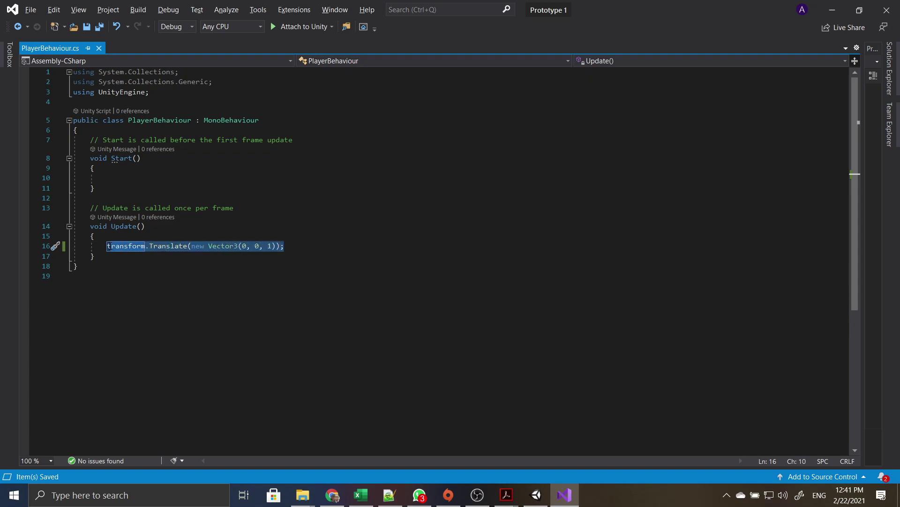
left_click(137, 226)
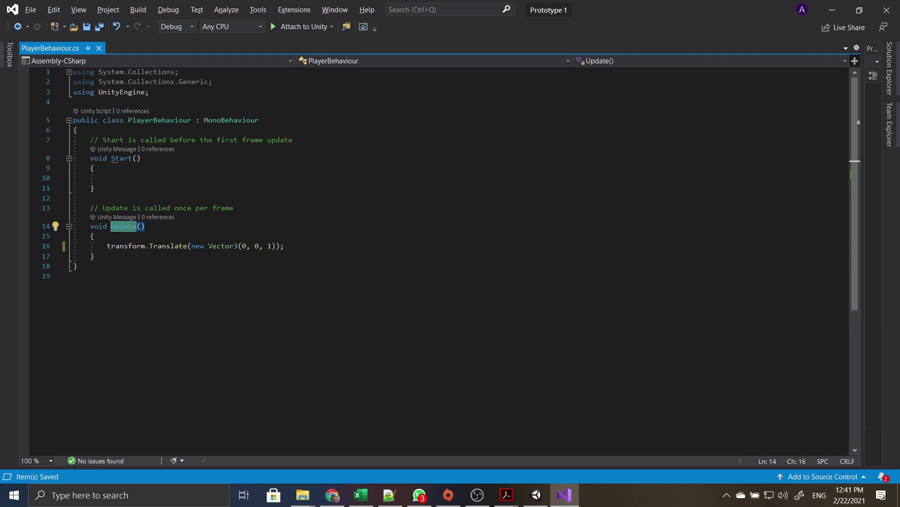
key("alt+Tab")
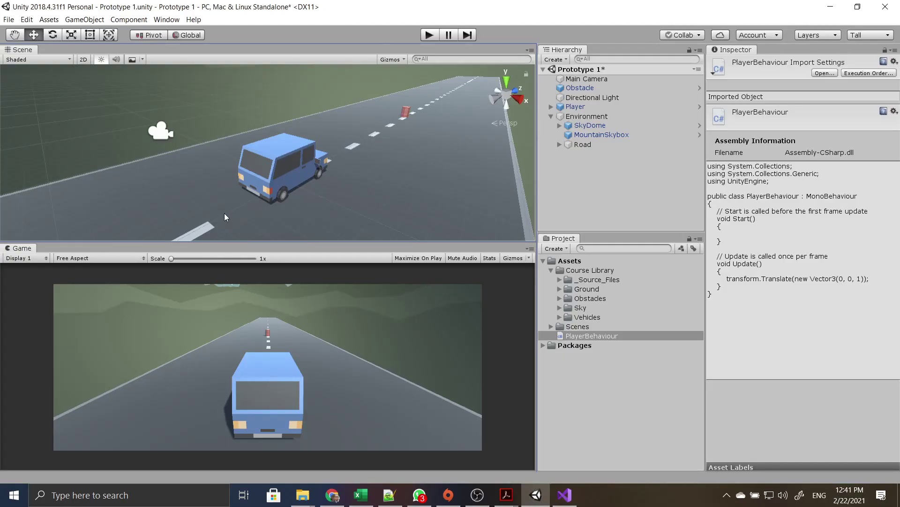
Run a second play test of the van driving off, then stop it.
key("alt+Tab")
key("alt+Tab")
left_click(428, 37)
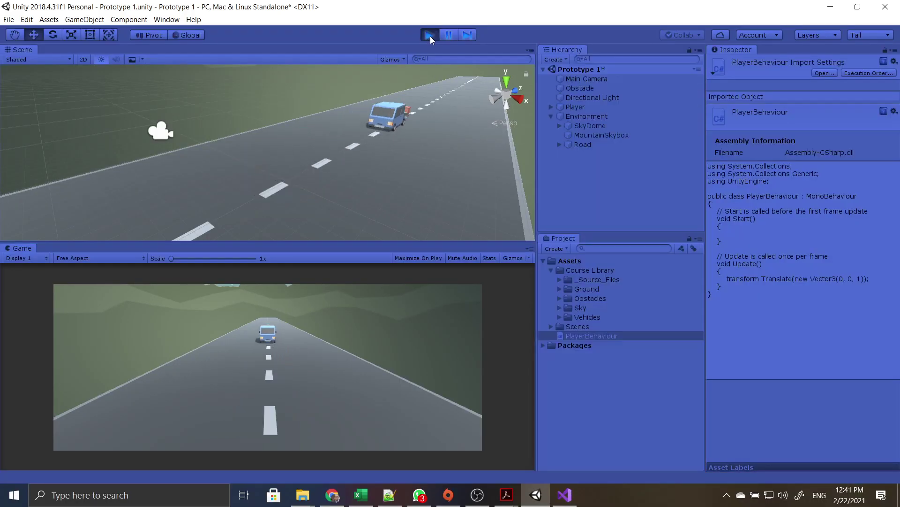
left_click(430, 35)
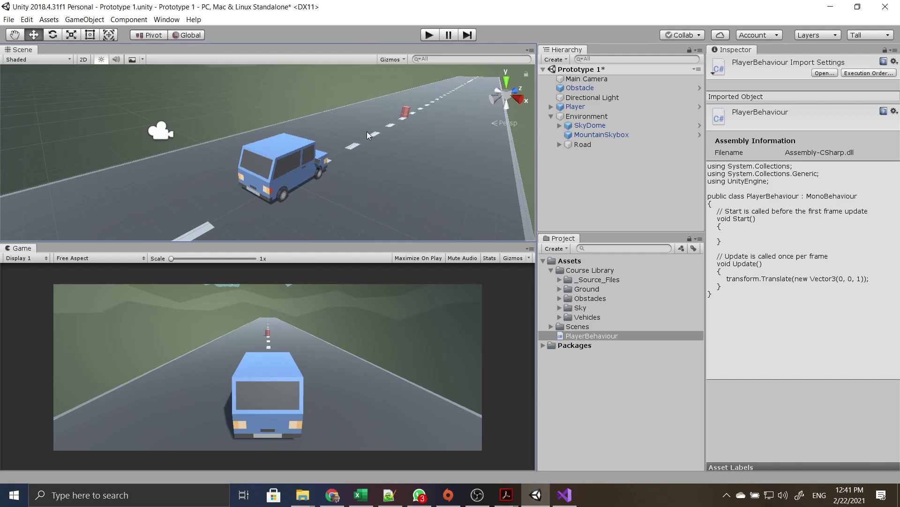
key("alt+Tab")
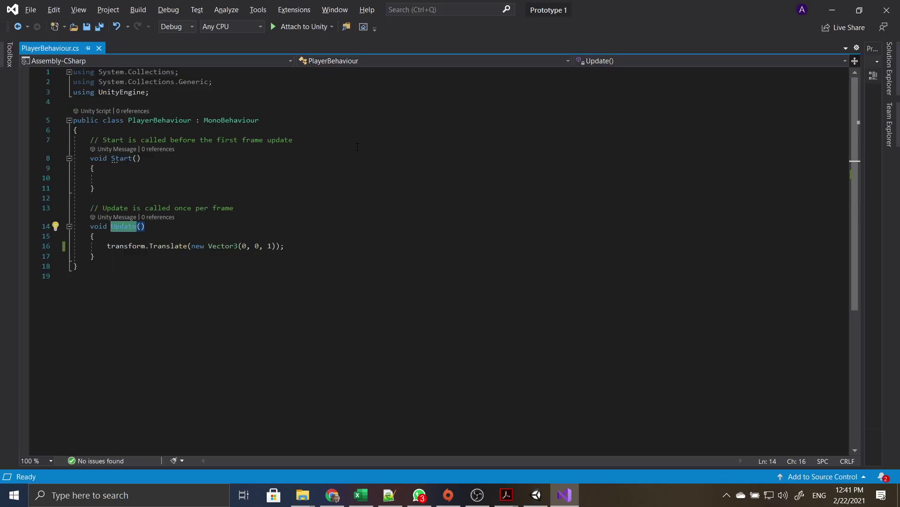
Replace new Vector3(0, 0, 1) with Vector3.forward in the Translate call and save the script.
left_click(317, 248)
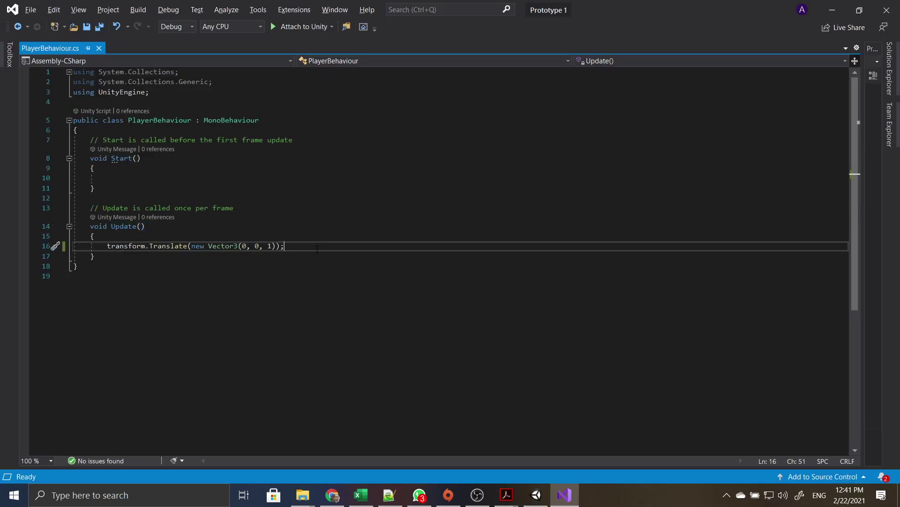
key("Left")
key("Left")
key("Left")
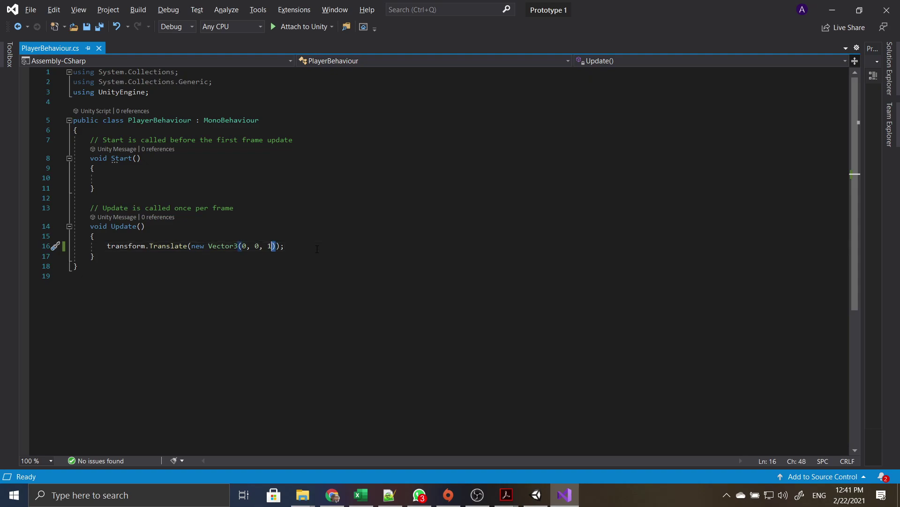
key("ctrl+shift+Left")
key("ctrl+shift+Left")
key("ctrl+shift+Left")
key("ctrl+shift+Left")
key("ctrl+shift+Left")
key("ctrl+shift+Left")
key("ctrl+shift+Left")
key("ctrl+shift+Left")
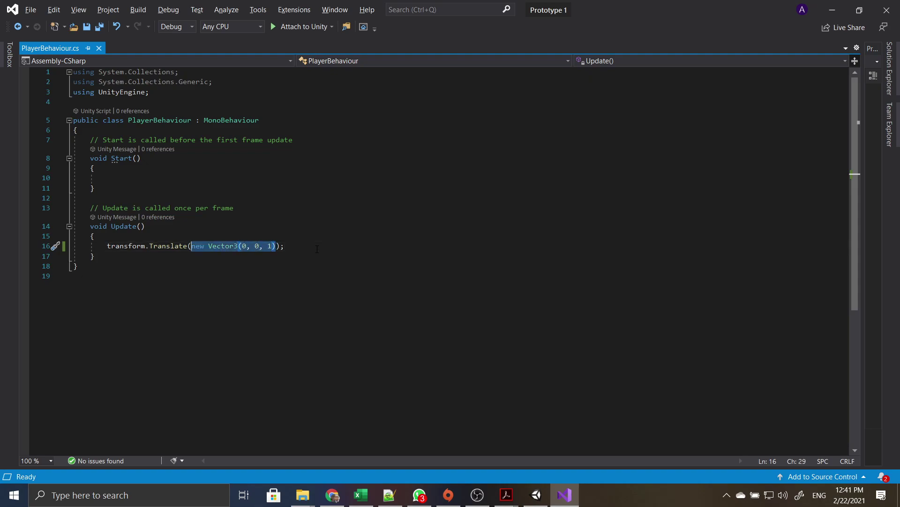
key("BackSpace")
type("Vector3.")
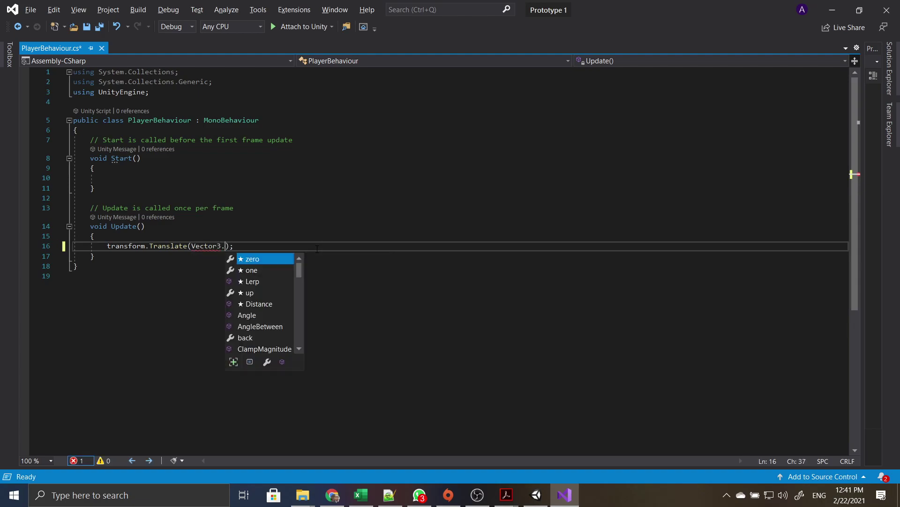
type("for")
key("Tab")
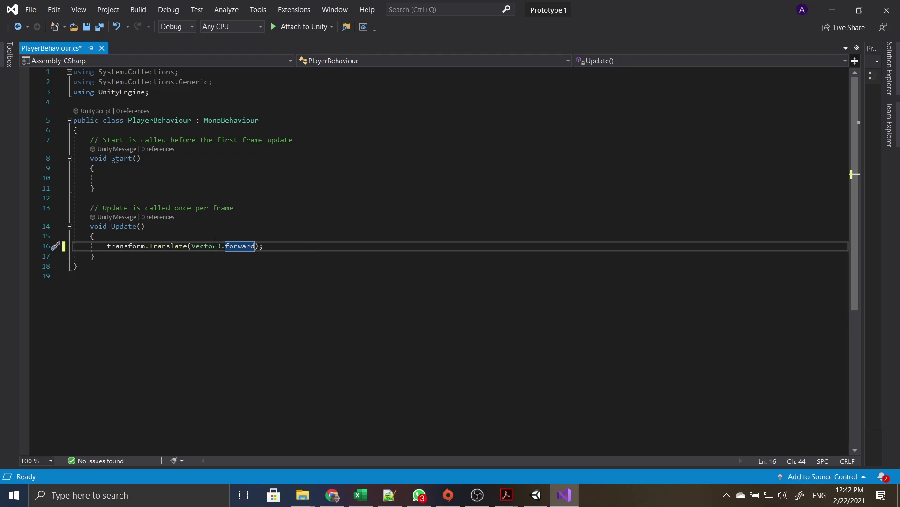
mouse_move(237, 244)
key("ctrl+s")
key("alt+Tab")
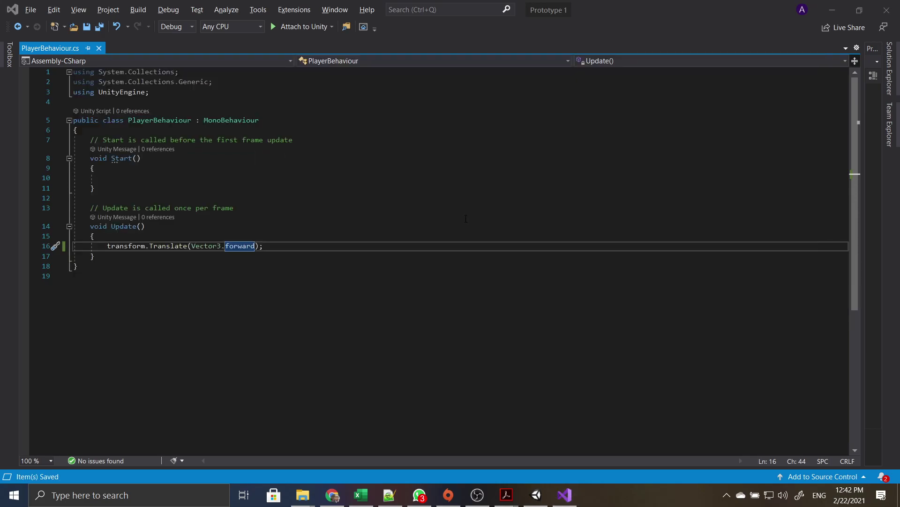
Play-test the Vector3.forward movement in Unity, then stop the run and return to the code.
key("alt+Tab")
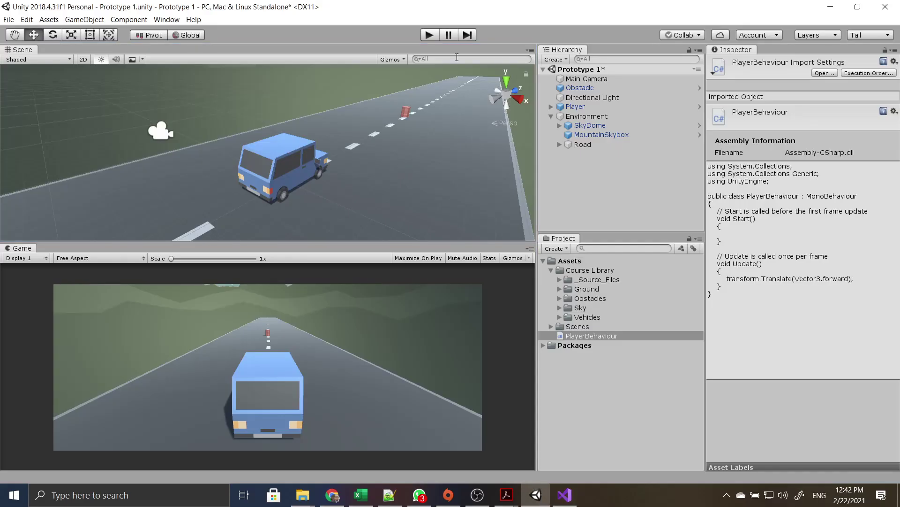
left_click(429, 35)
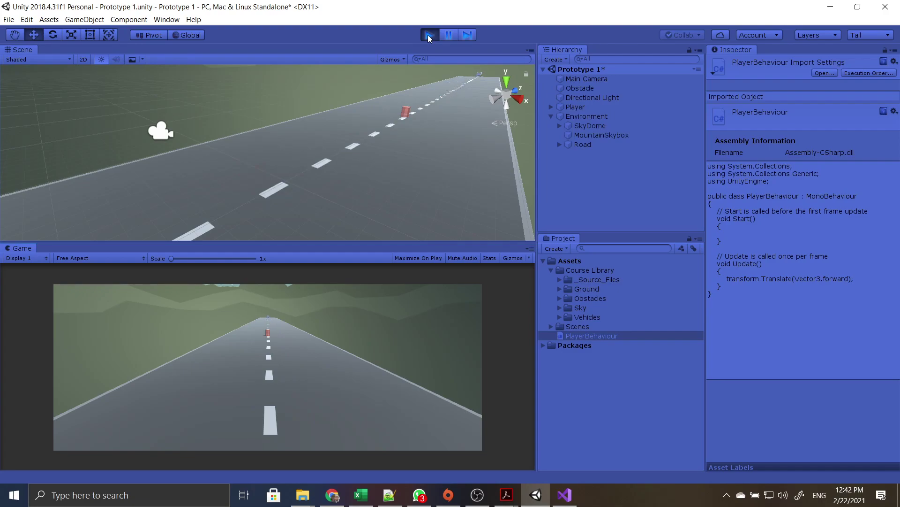
left_click(427, 34)
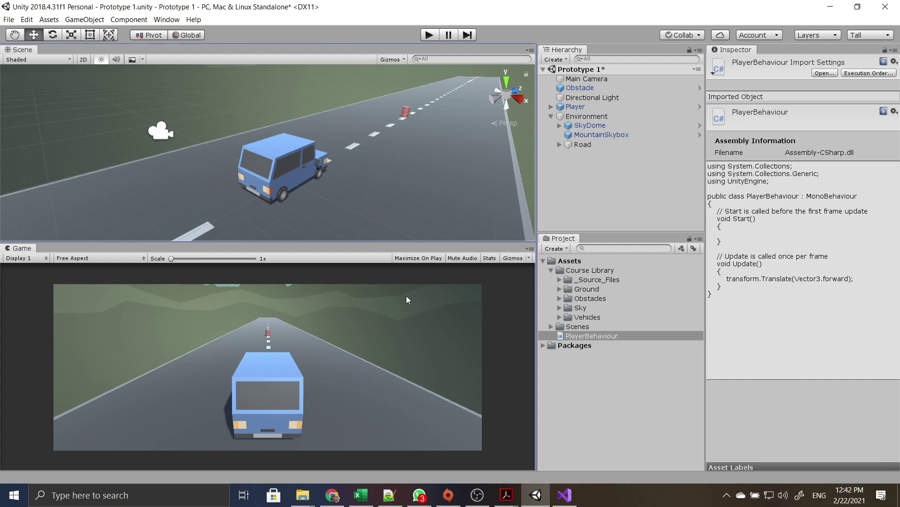
key("alt+Tab")
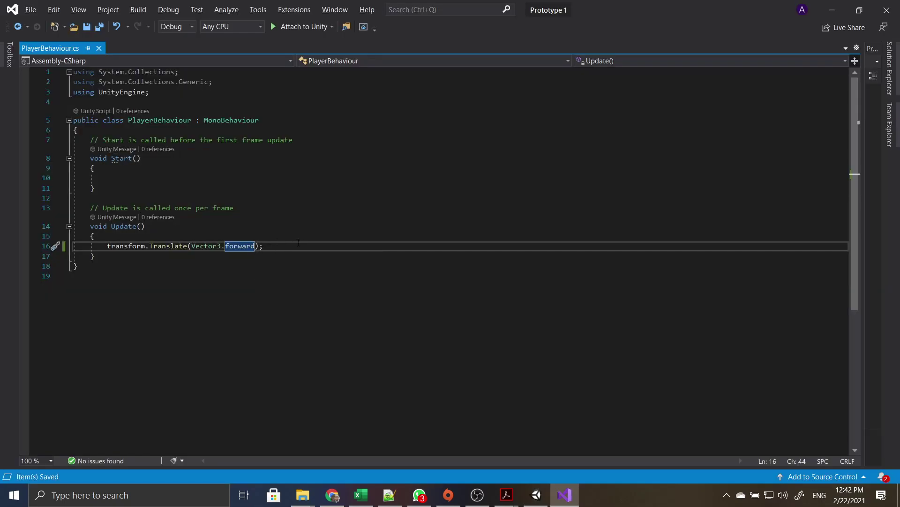
Multiply the Translate argument by Time.deltaTime, save PlayerBehaviour.cs and go back to Unity.
key("Right")
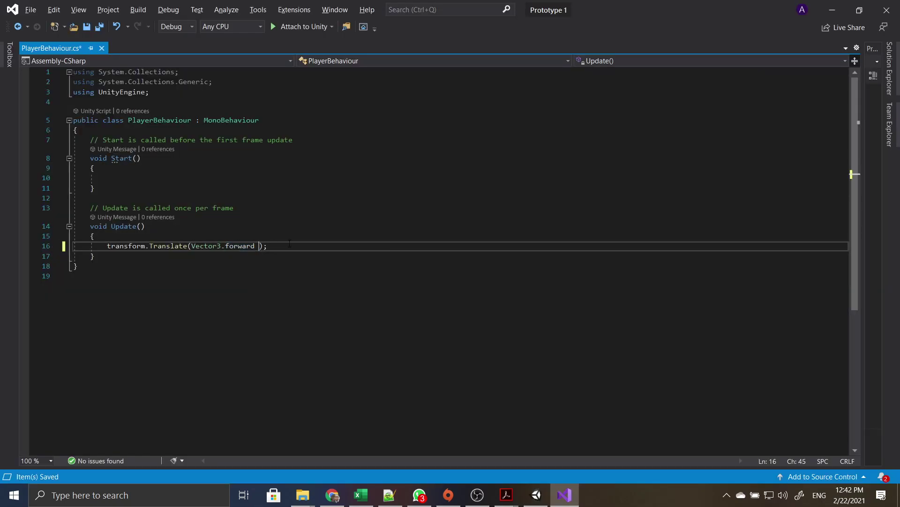
type("*")
type(" Time.del")
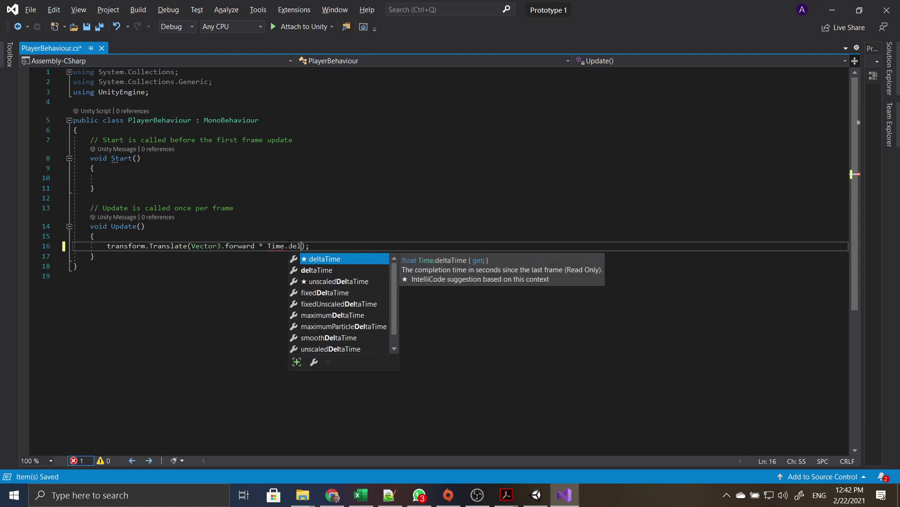
key("Tab")
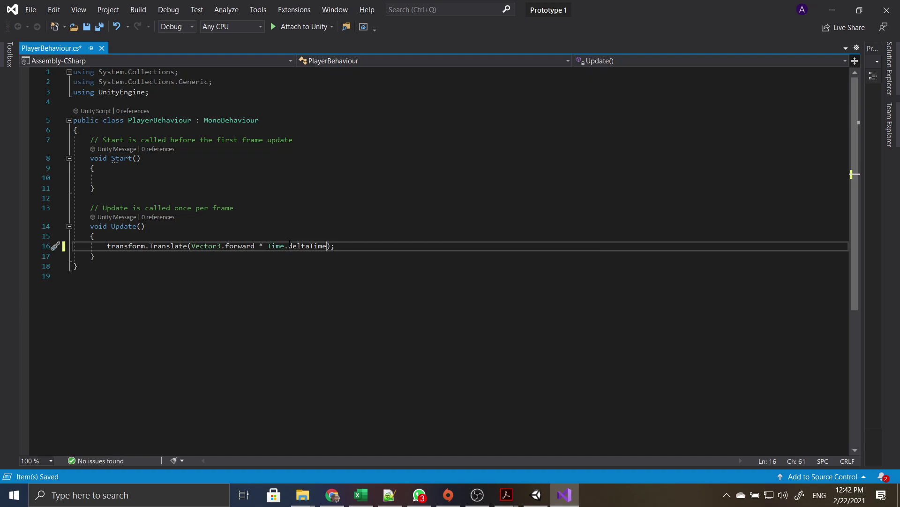
mouse_move(309, 246)
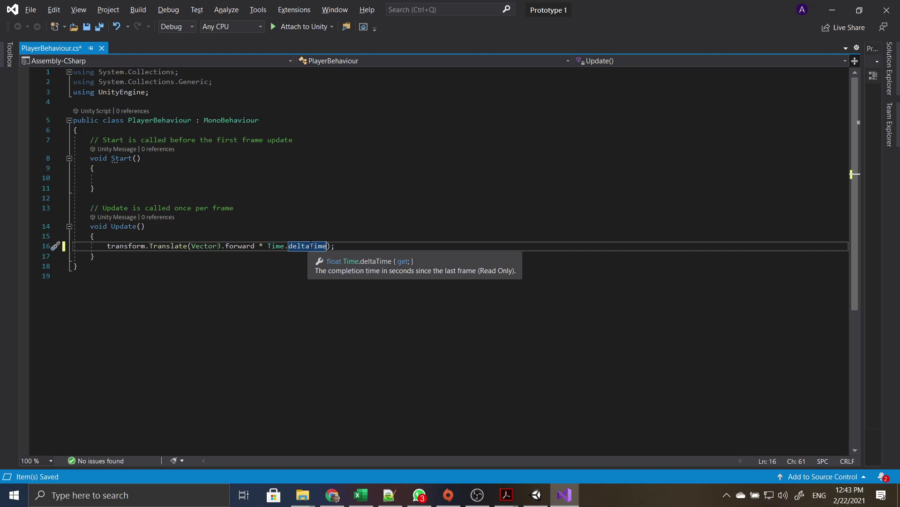
key("ctrl+s")
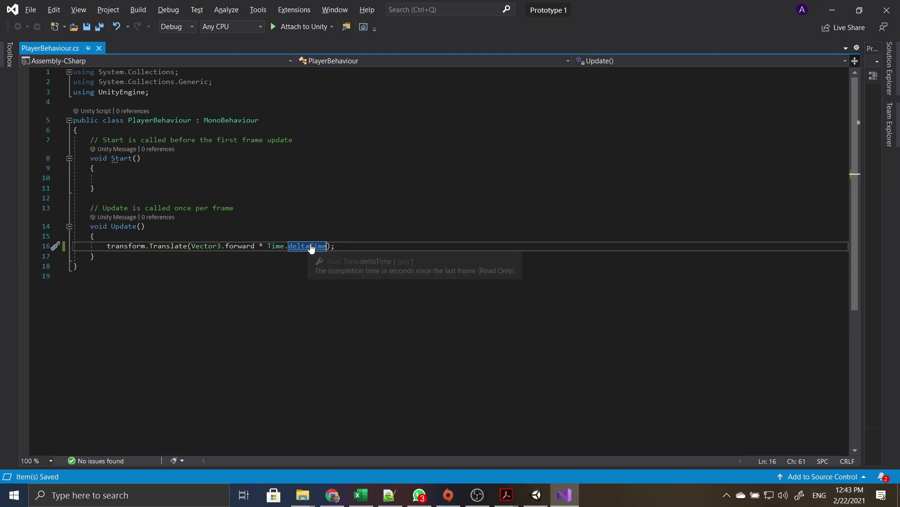
key("alt+Tab")
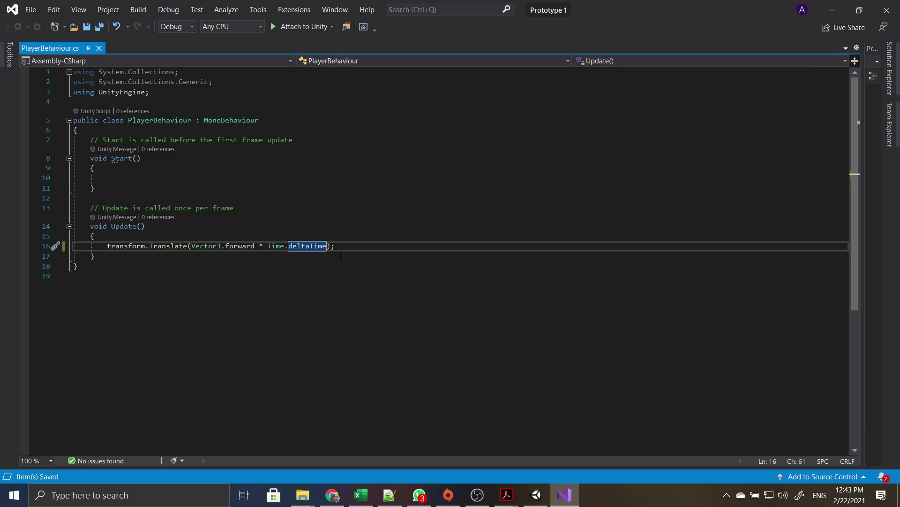
key("alt+Tab")
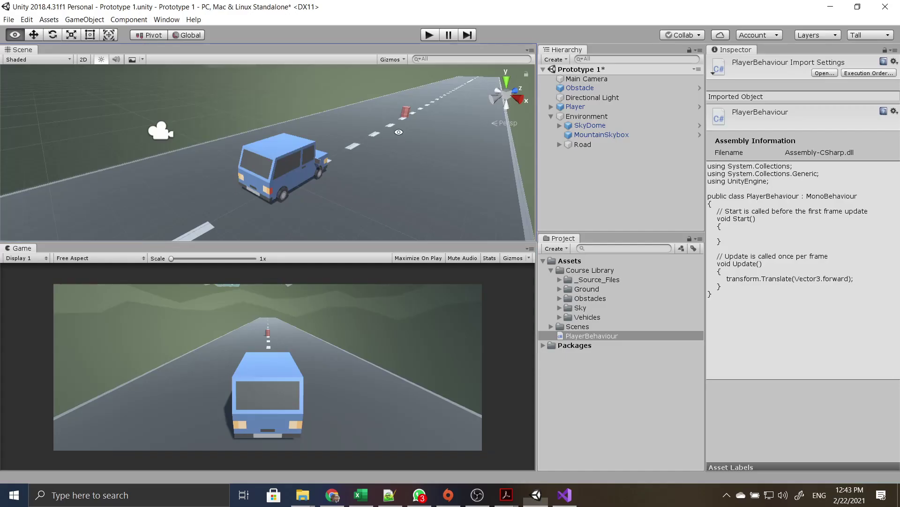
Play-test the slower deltaTime movement, selecting the moving car to check its position, then stop.
left_click(428, 37)
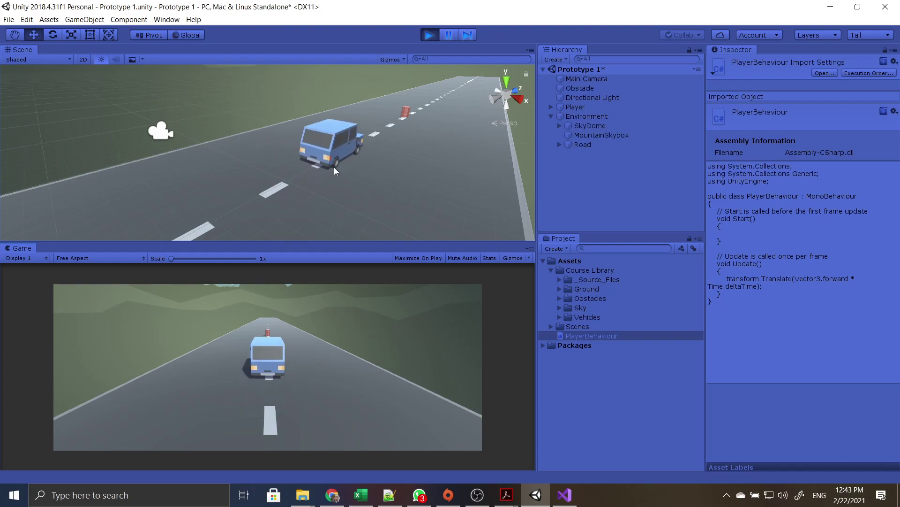
left_click(371, 138)
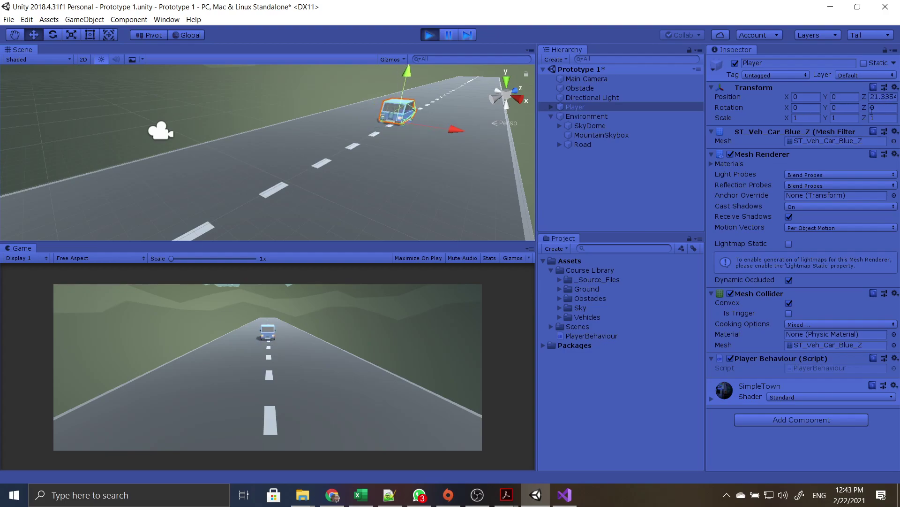
left_click(429, 34)
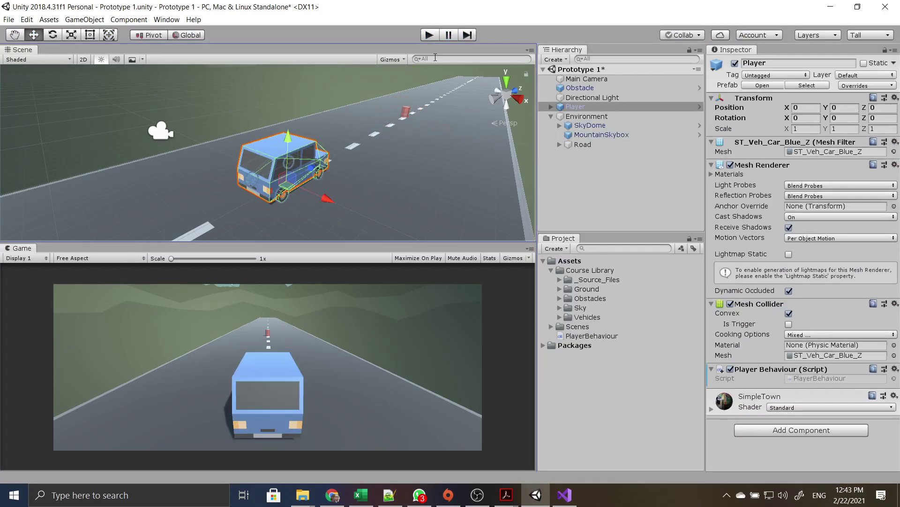
key("alt+Tab")
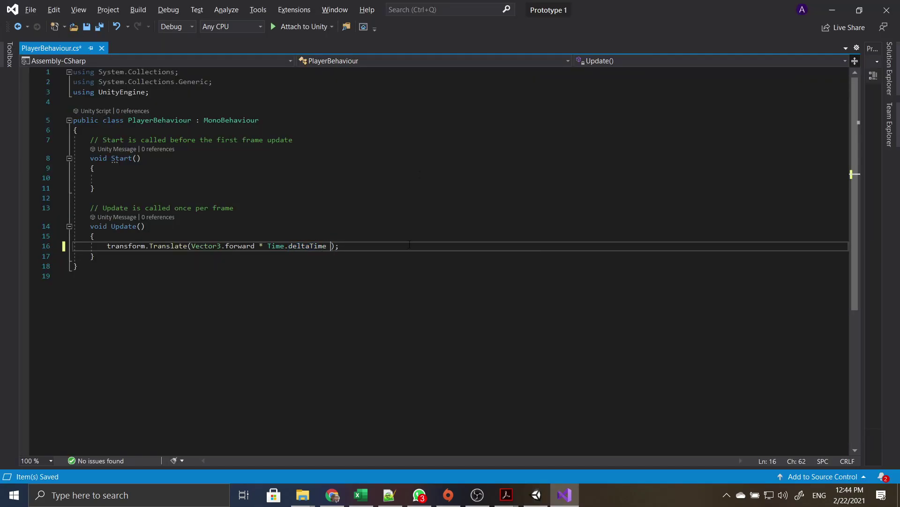
Multiply the movement by 20, save, and play-test the faster car in Unity.
type("* ")
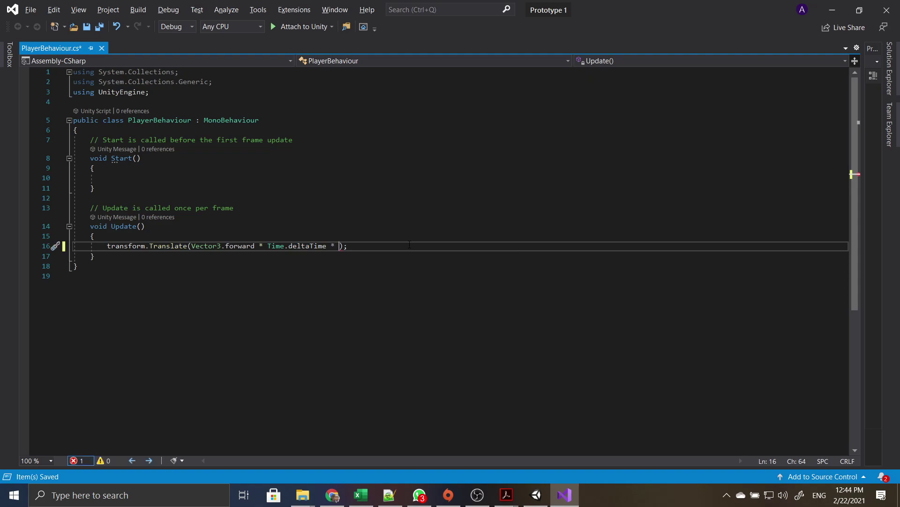
type("20")
key("ctrl+s")
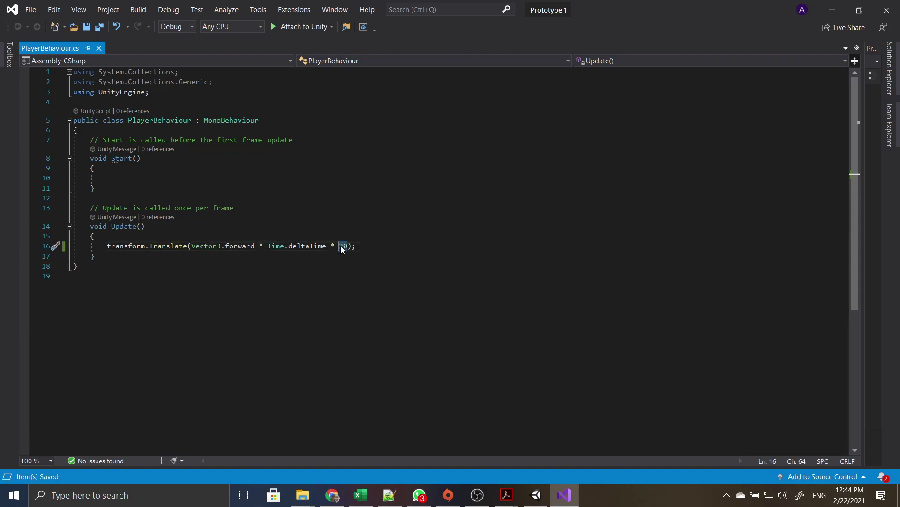
left_click(386, 243)
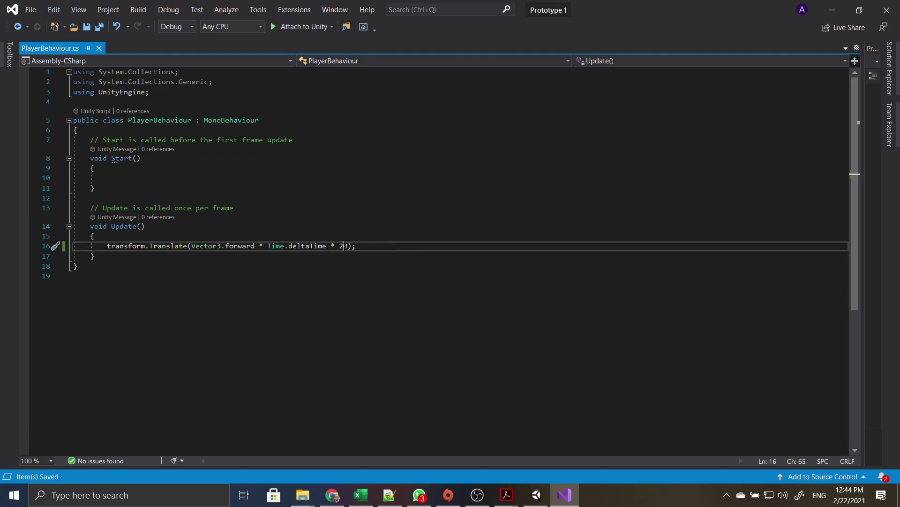
key("alt+Tab")
left_click(436, 35)
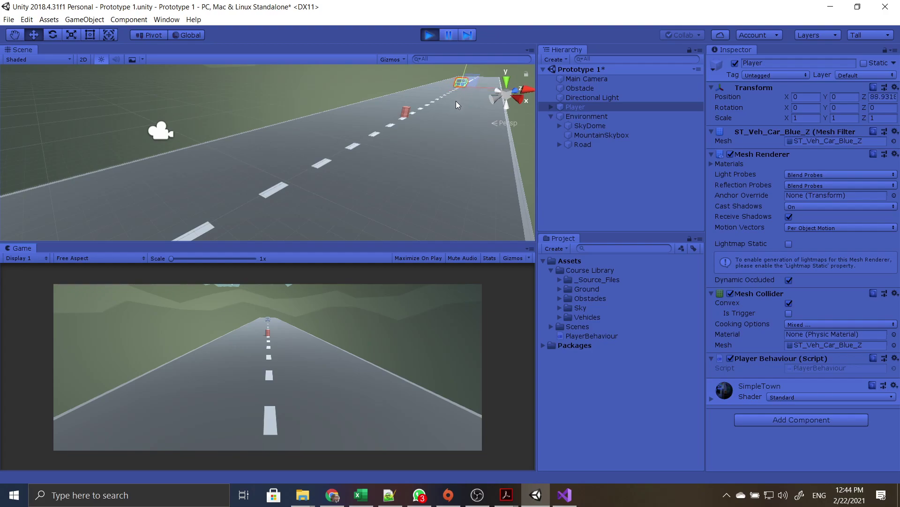
Stop the fast test run and return to Visual Studio.
left_click(431, 35)
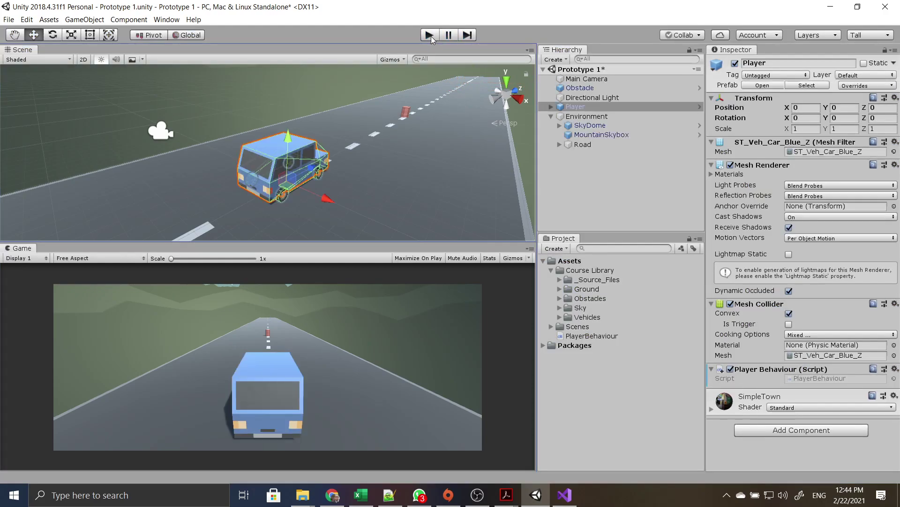
key("alt+Tab")
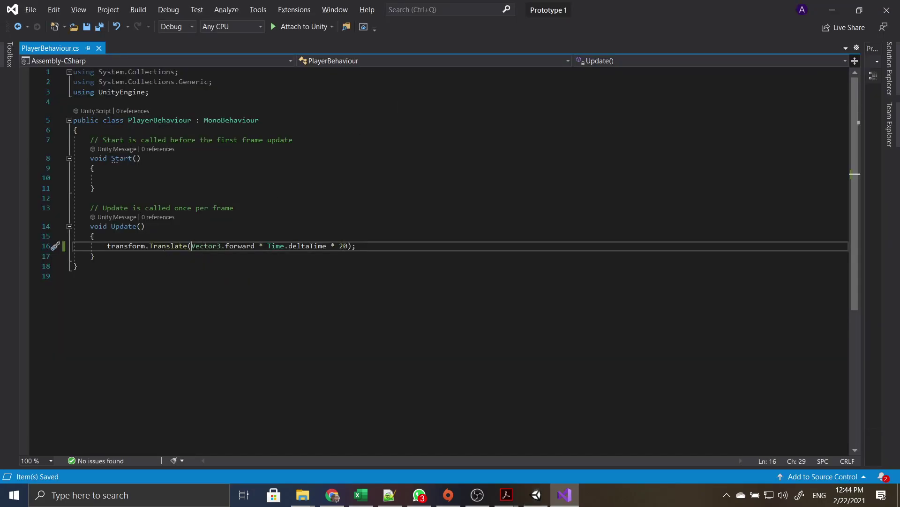
Highlight the Vector3.forward * Time.deltaTime * 20 expression to review it, then return to Unity.
left_click_drag(192, 246, 348, 246)
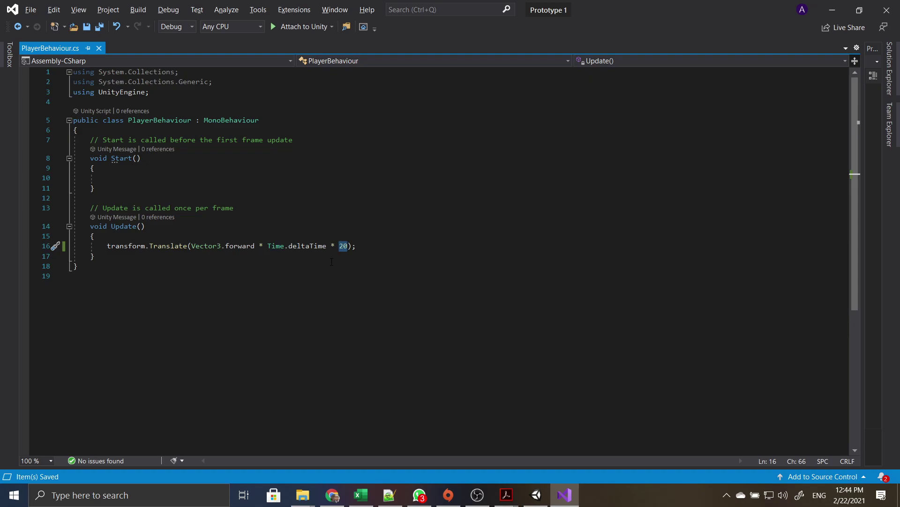
left_click(363, 249)
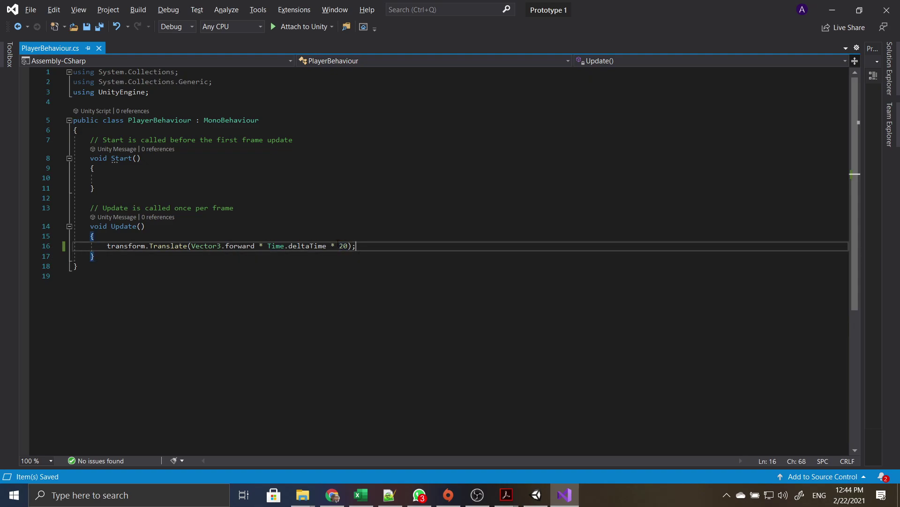
key("alt+Tab")
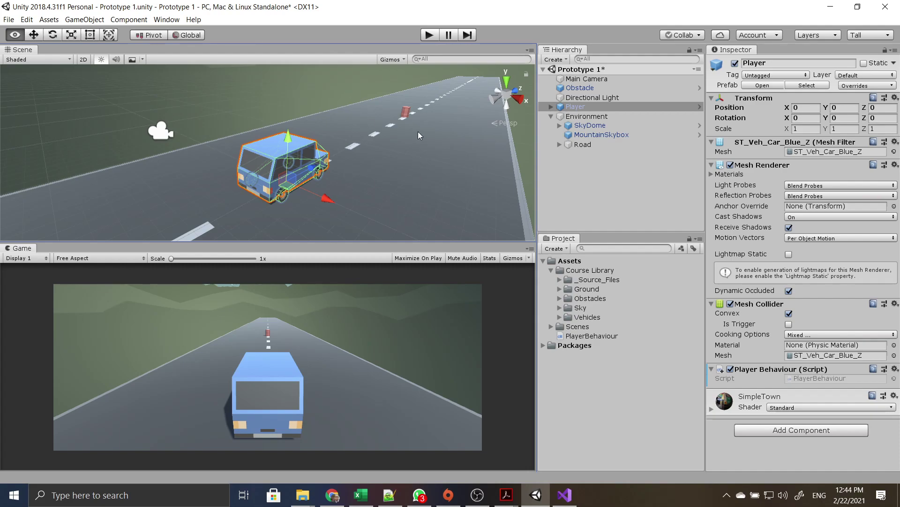
Add a Rigidbody component to the Player car via an Add Component search for 'rigid'.
left_click(403, 114)
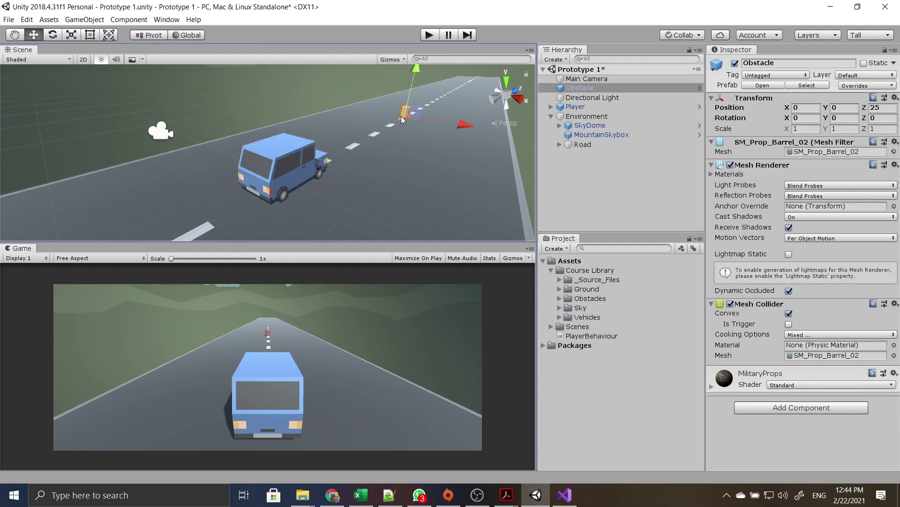
left_click(295, 168)
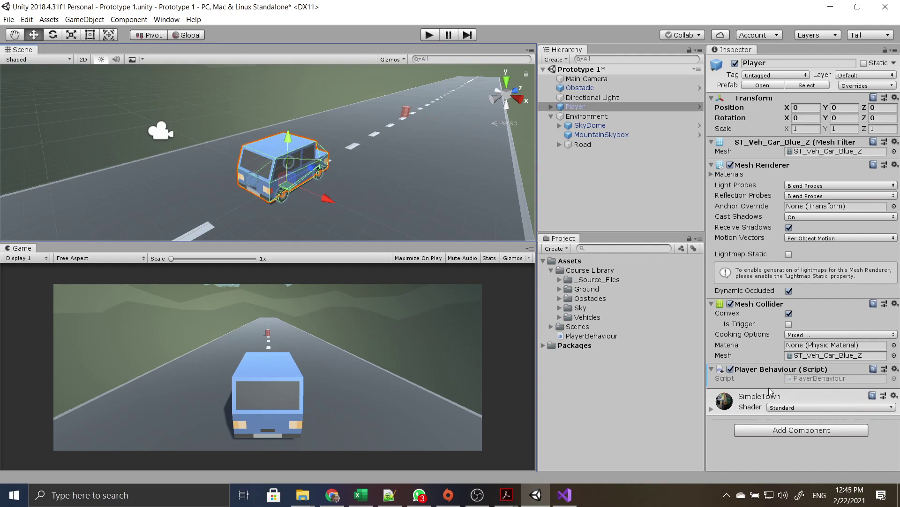
left_click(793, 432)
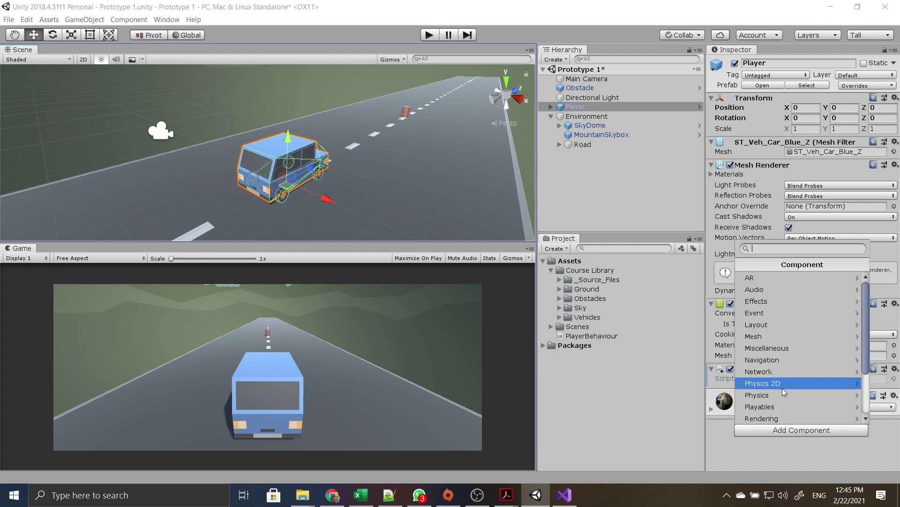
scroll(782, 388, "down", 3)
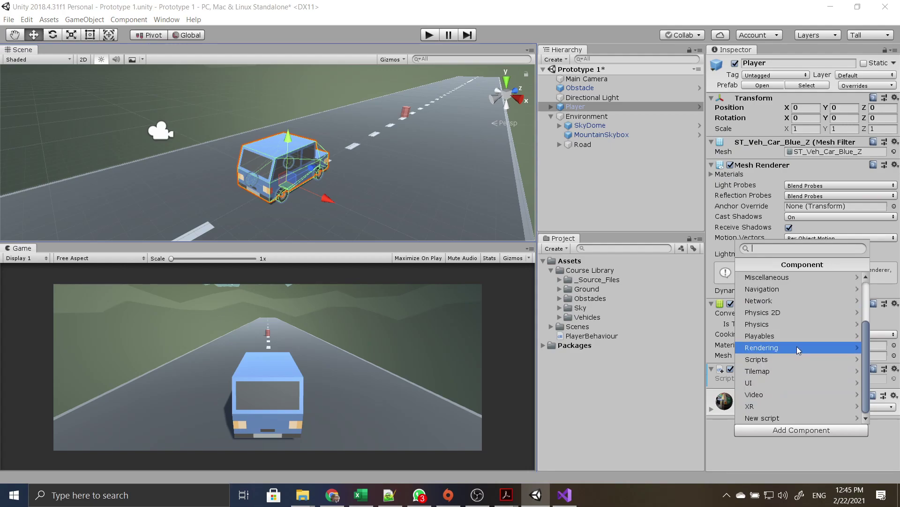
scroll(817, 387, "up", 3)
scroll(795, 347, "down", 3)
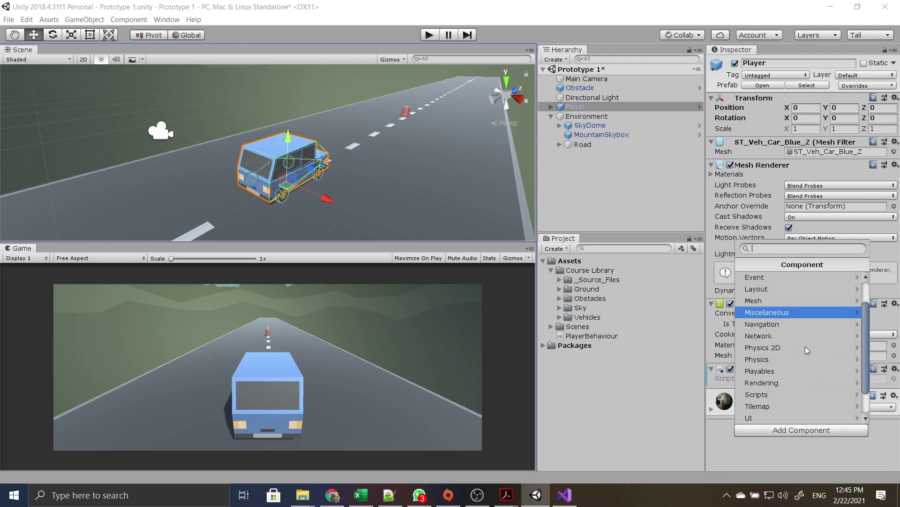
scroll(797, 357, "down", 3)
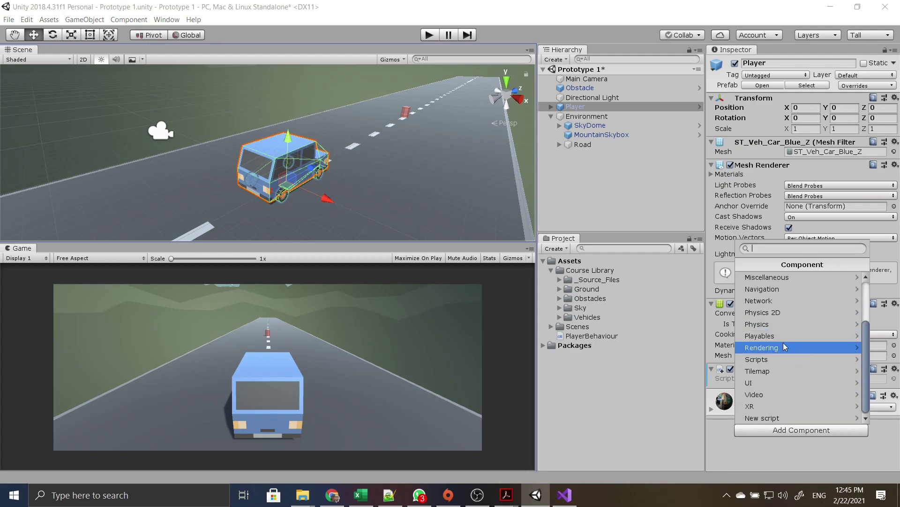
scroll(798, 319, "up", 5)
scroll(795, 376, "down", 5)
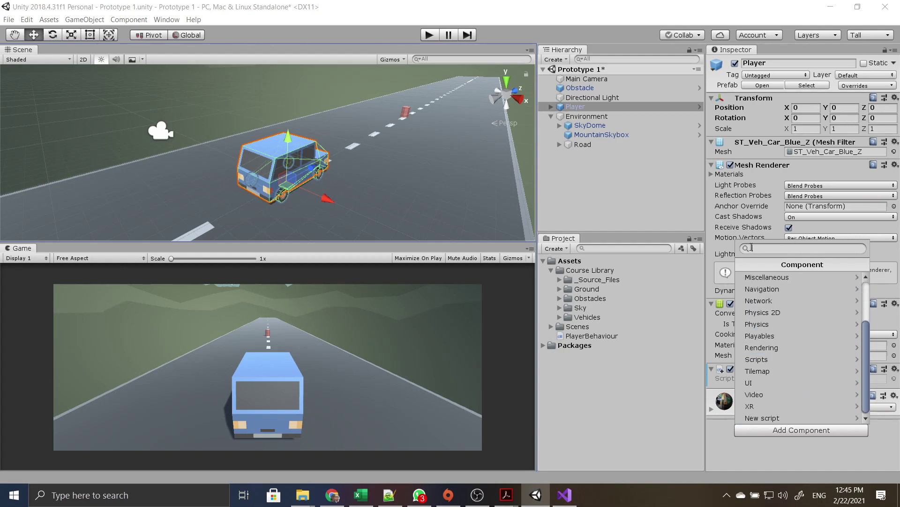
type("rigid")
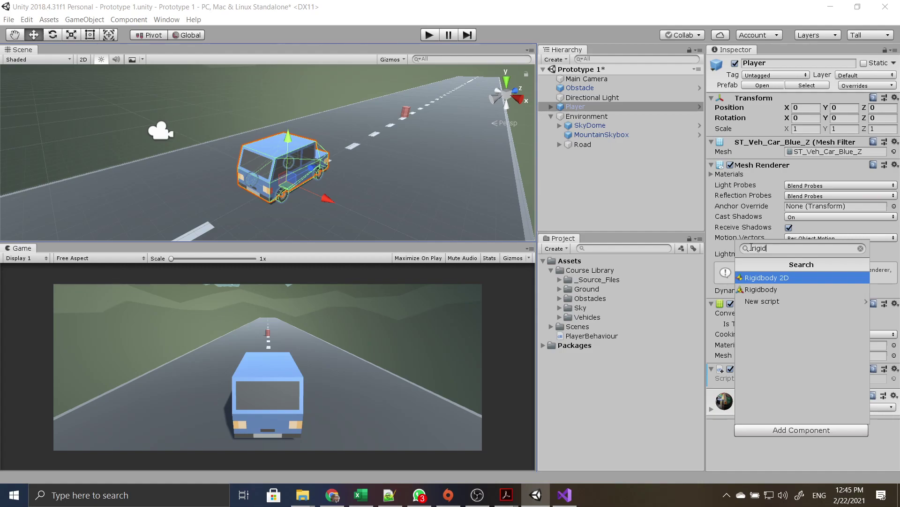
left_click(782, 290)
scroll(877, 353, "down", 3)
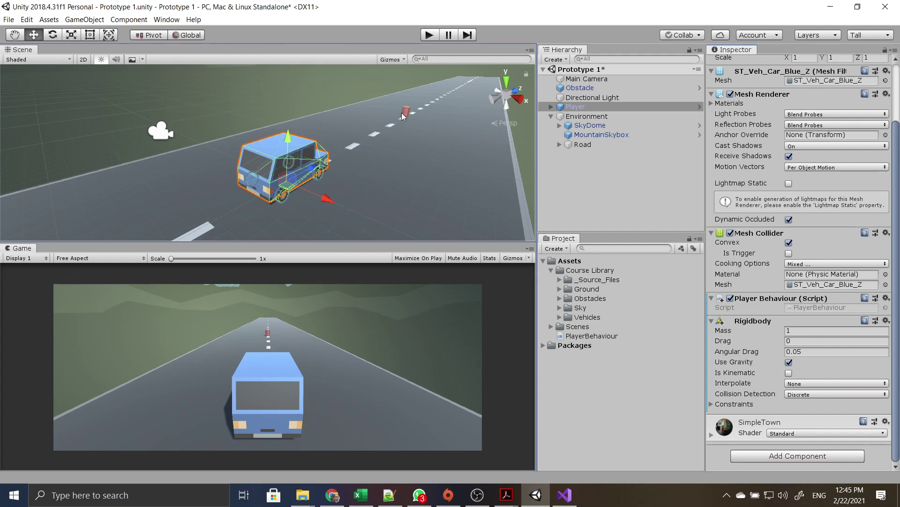
Add a Rigidbody to the Obstacle barrel and start the scene to test physics.
left_click(580, 87)
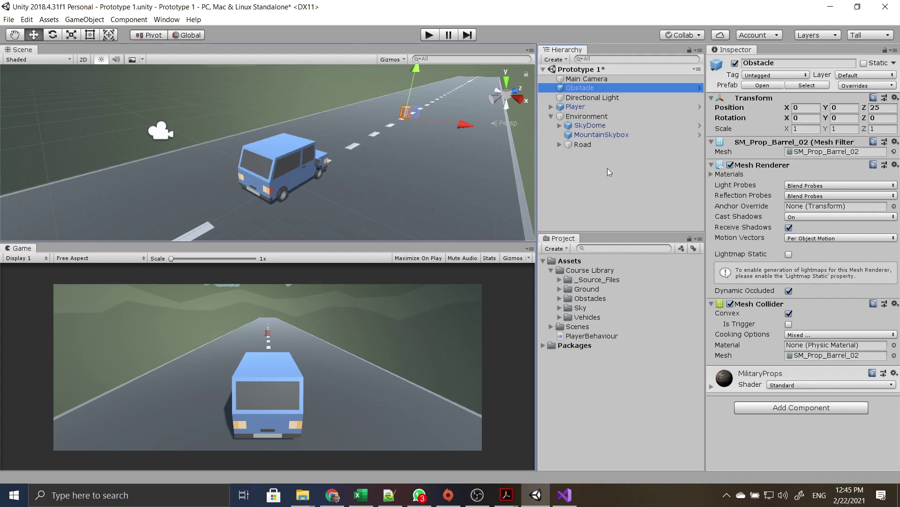
left_click(778, 408)
left_click(817, 267)
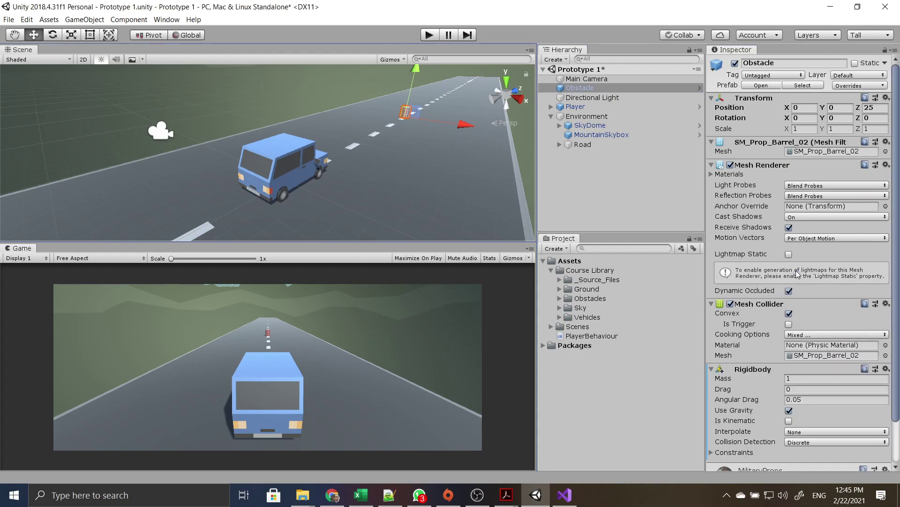
left_click(430, 35)
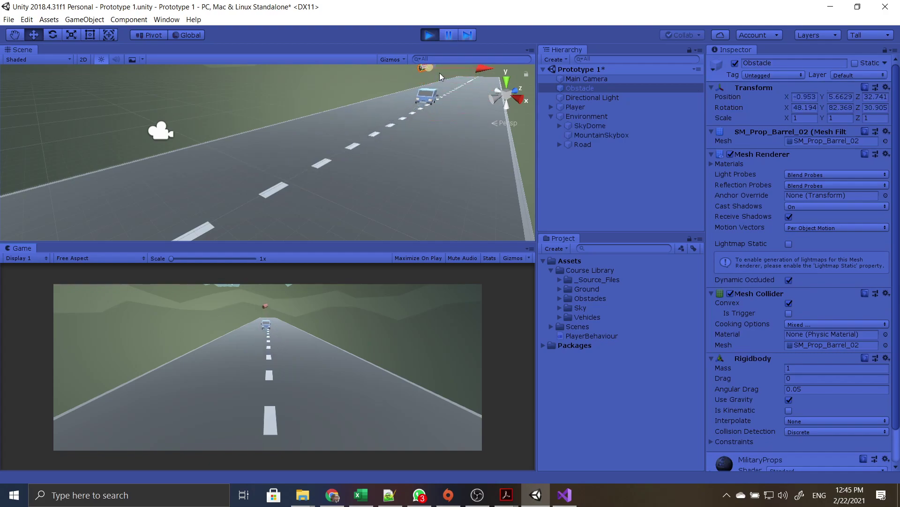
Orbit around the running scene, frame the Player car, and stop play mode.
scroll(471, 105, "down", 2)
scroll(471, 105, "down", 2)
right_click_drag(451, 113, 435, 198)
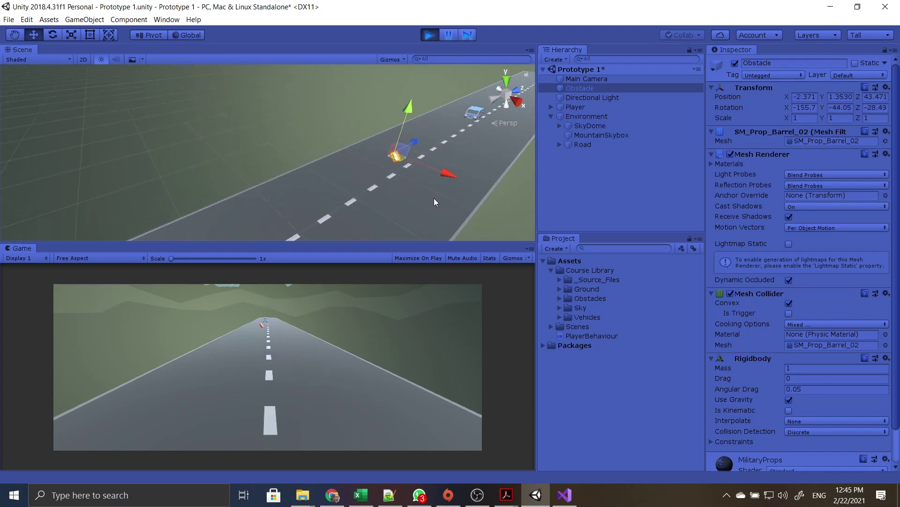
middle_click_drag(434, 198, 441, 38)
left_click_drag(419, 495, 274, 494)
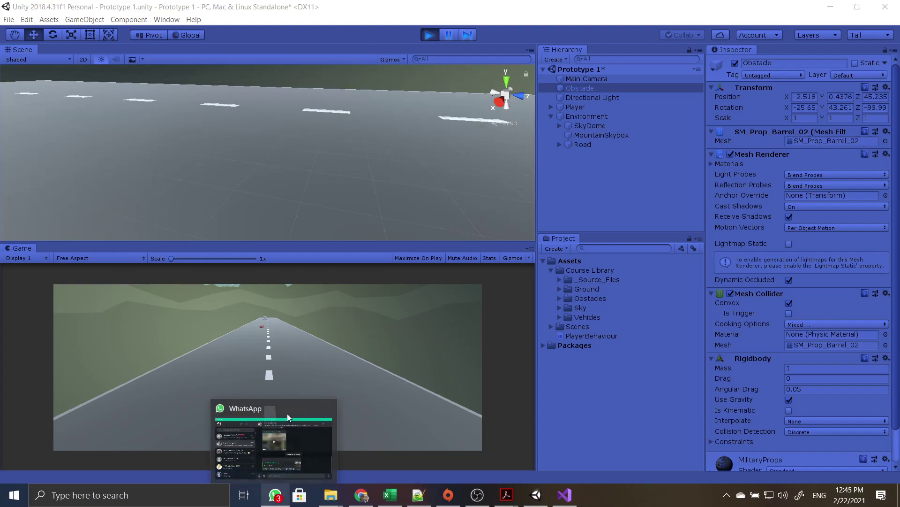
right_click_drag(480, 162, 339, 152)
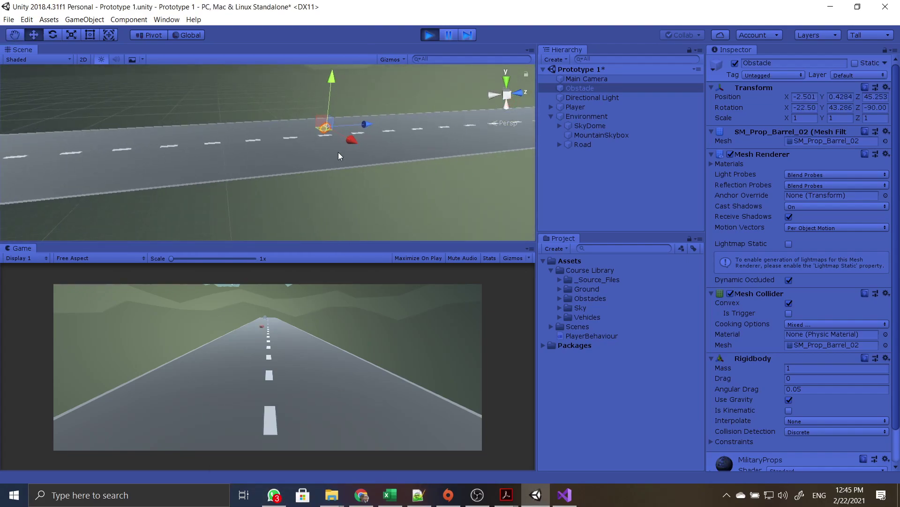
left_click(596, 111)
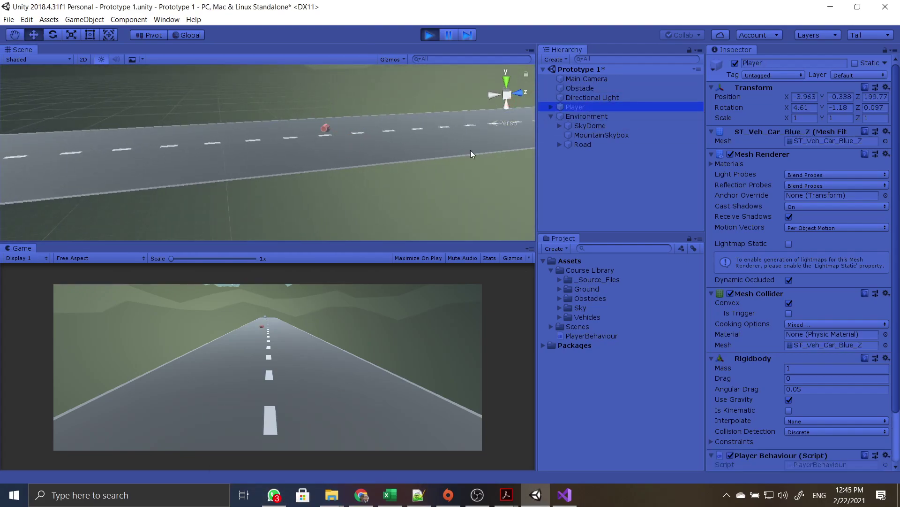
key("f")
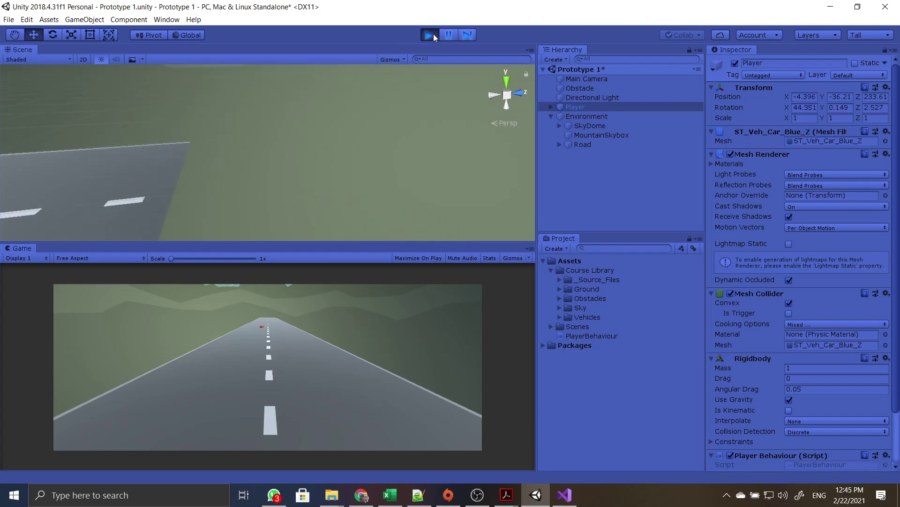
left_click(431, 35)
Run the scene again, follow the Player car as it drives, and stop with Ctrl+P.
left_click(429, 34)
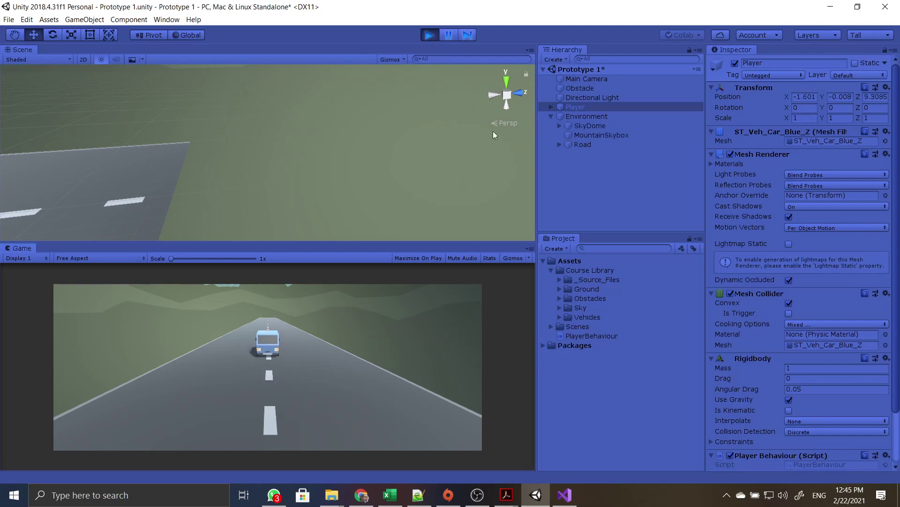
left_click(581, 100)
double_click(580, 107)
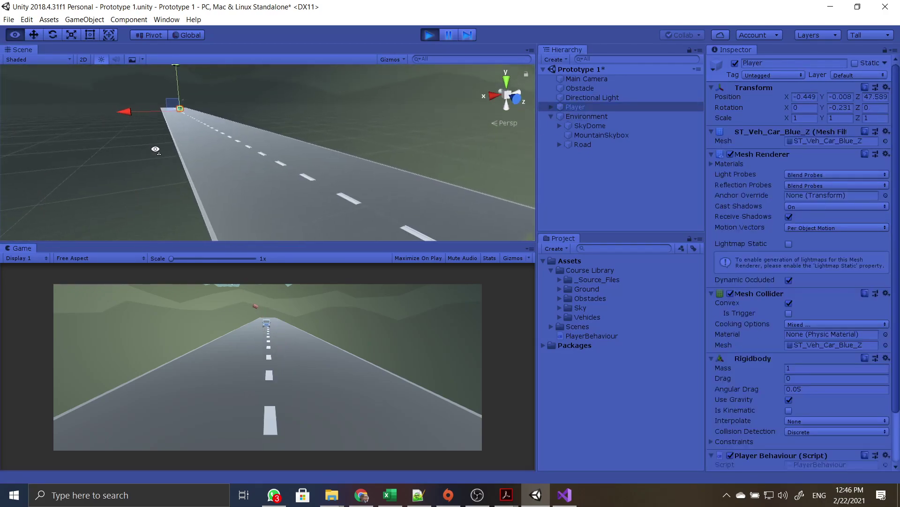
left_click_drag(256, 159, 350, 193, "alt")
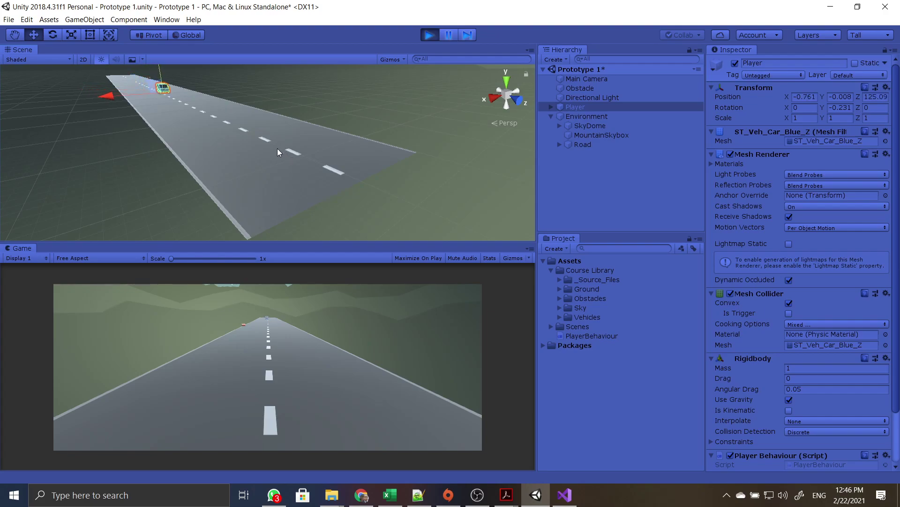
left_click_drag(272, 175, 469, 225, "alt")
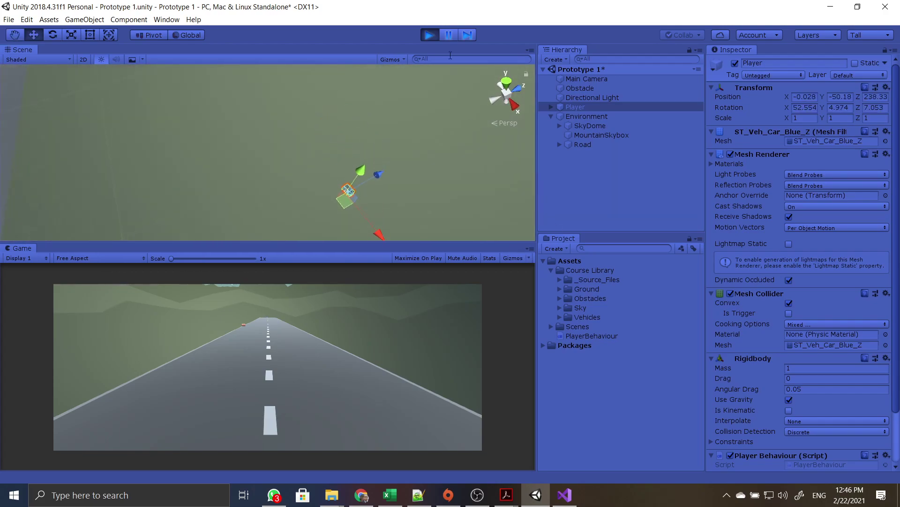
key("ctrl+p")
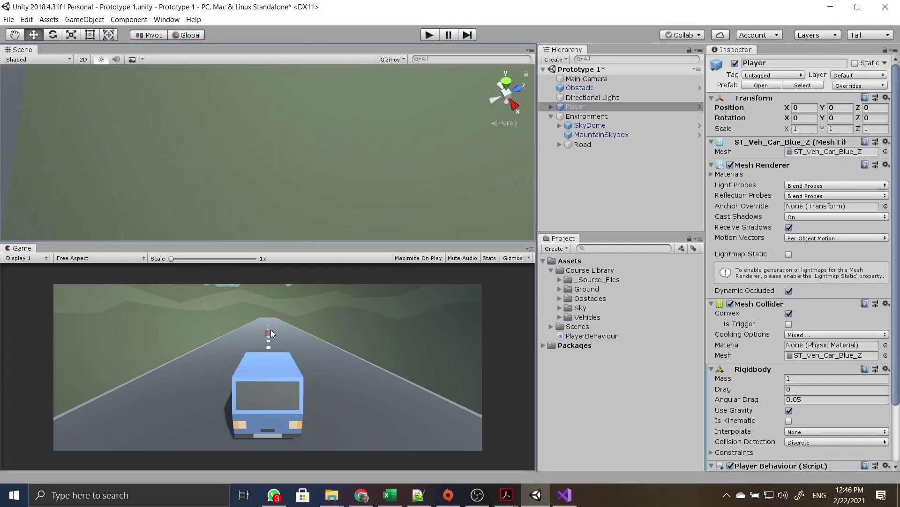
Set the barrel's Rigidbody mass to 50 and the Player car's to 500, then play-test.
double_click(606, 89)
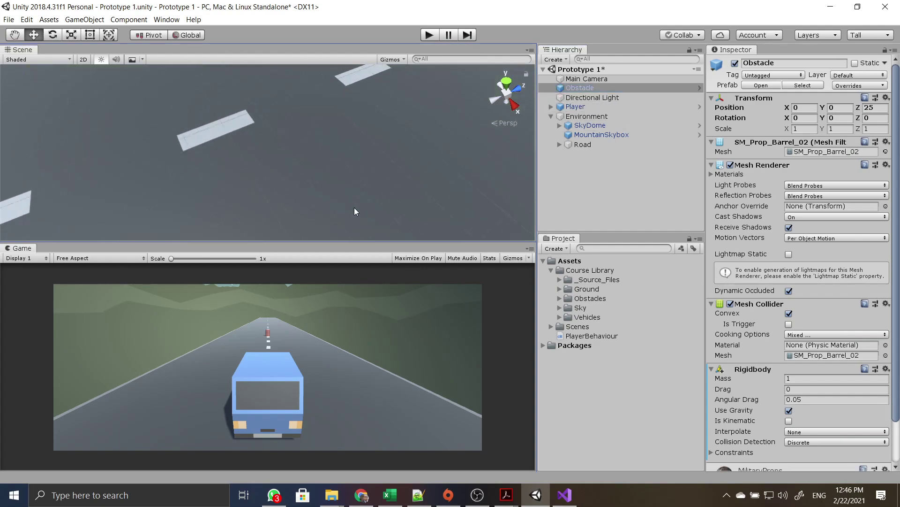
mouse_move(411, 200)
left_mouse_down("alt")
mouse_move(273, 159)
mouse_move(291, 157)
left_mouse_up("alt")
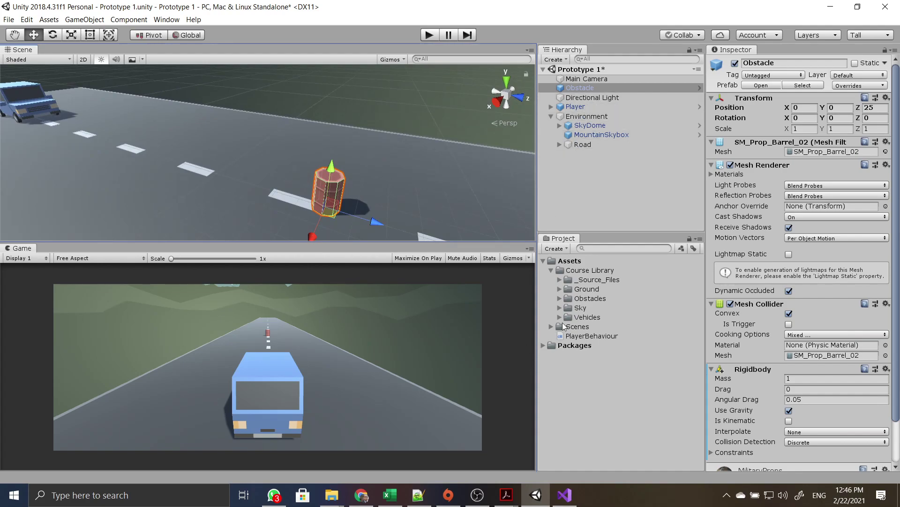
scroll(782, 370, "down", 2)
left_click(785, 330)
type("50")
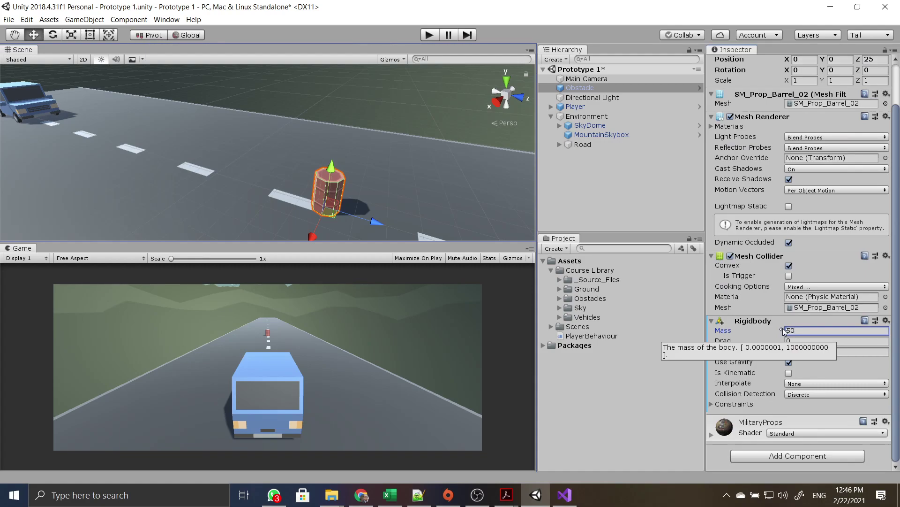
left_click(49, 105)
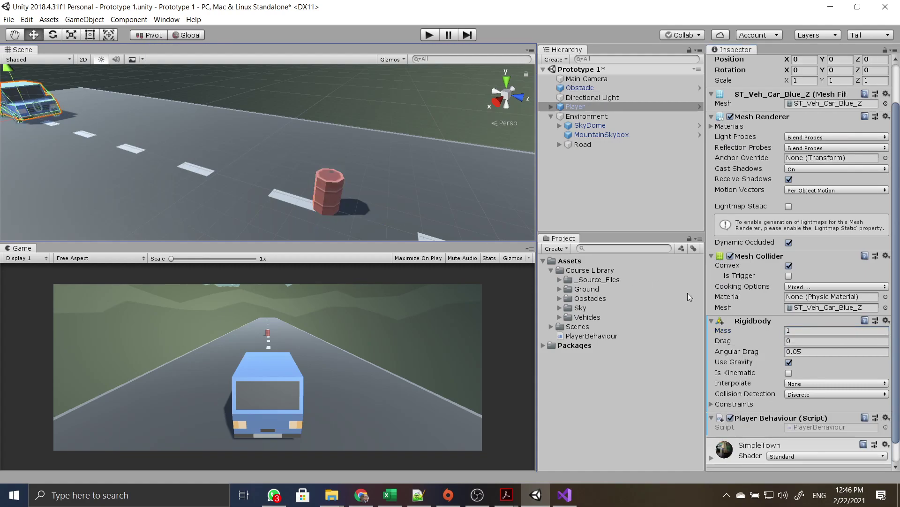
left_click(789, 331)
type("500")
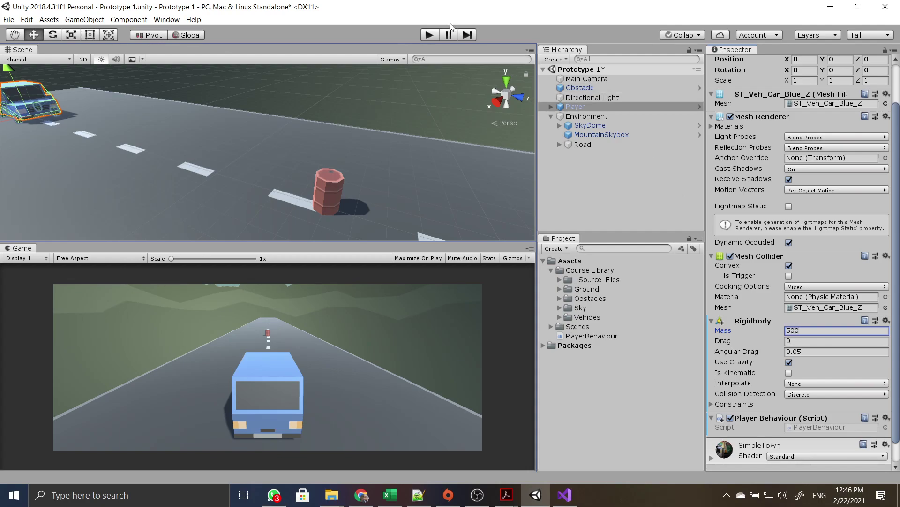
left_click(433, 38)
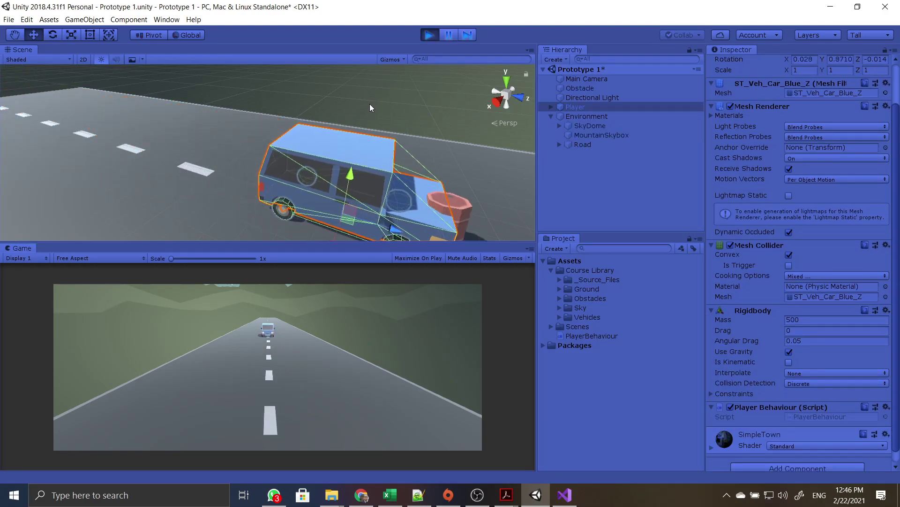
Watch the 500-mass car's first run, stop Play, and reframe the view on the road and barrel.
right_click_drag(370, 103, 386, 106)
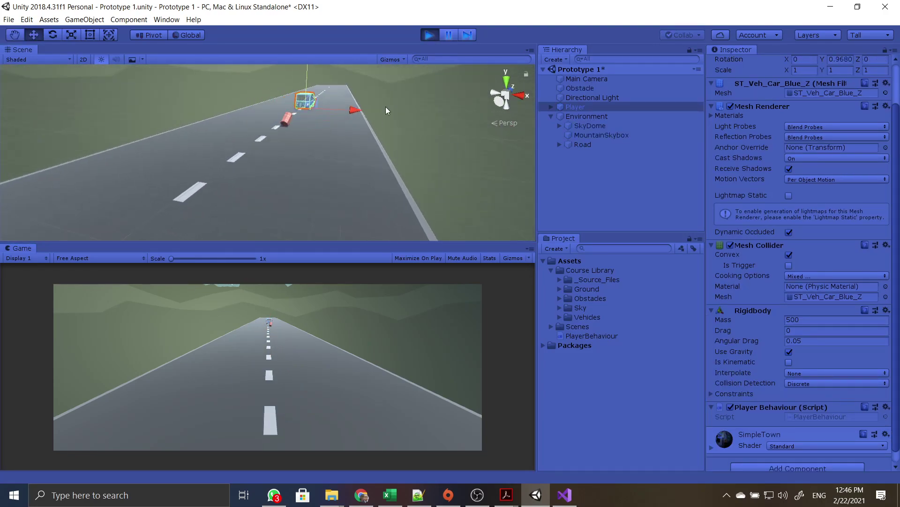
left_click(429, 34)
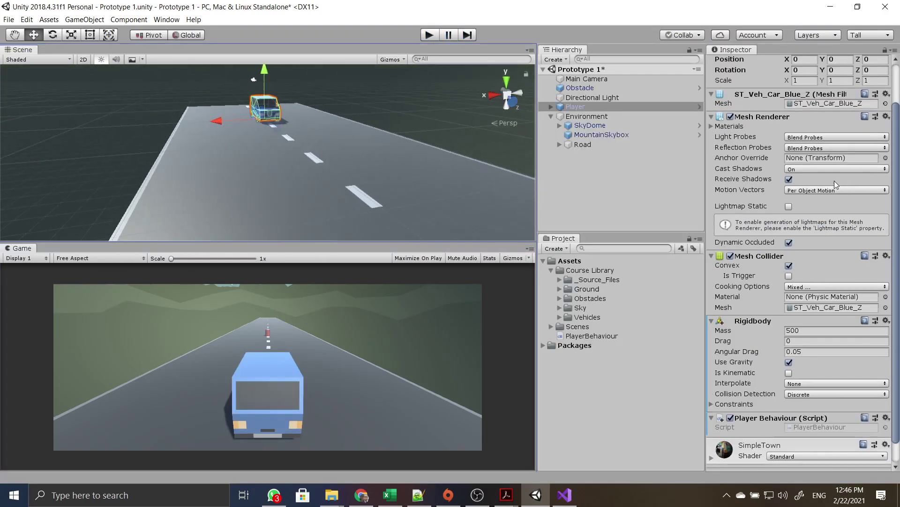
scroll(835, 185, "down", 1)
mouse_move(466, 110)
right_mouse_down()
mouse_move(395, 192)
mouse_move(144, 102)
right_mouse_up()
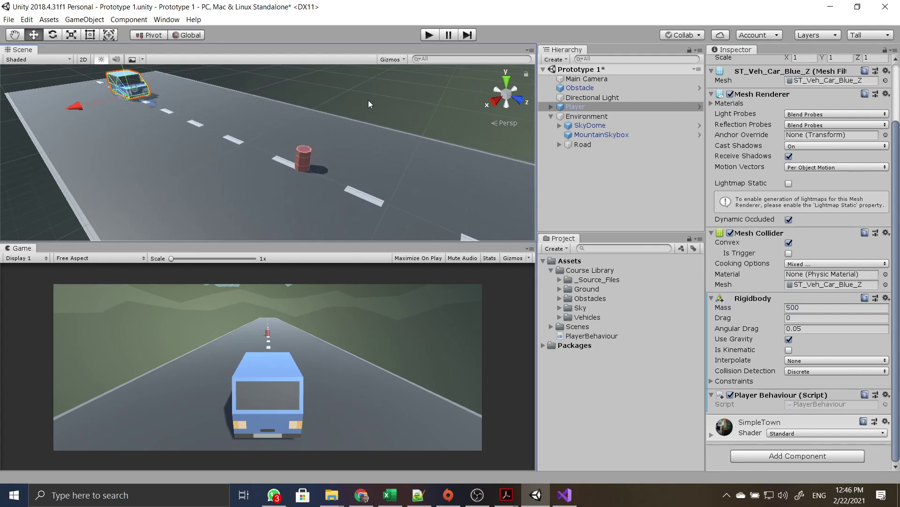
right_click_drag(368, 102, 422, 97)
Rerun the scene to watch the car knock the barrel aside, then stop Play.
left_click(429, 35)
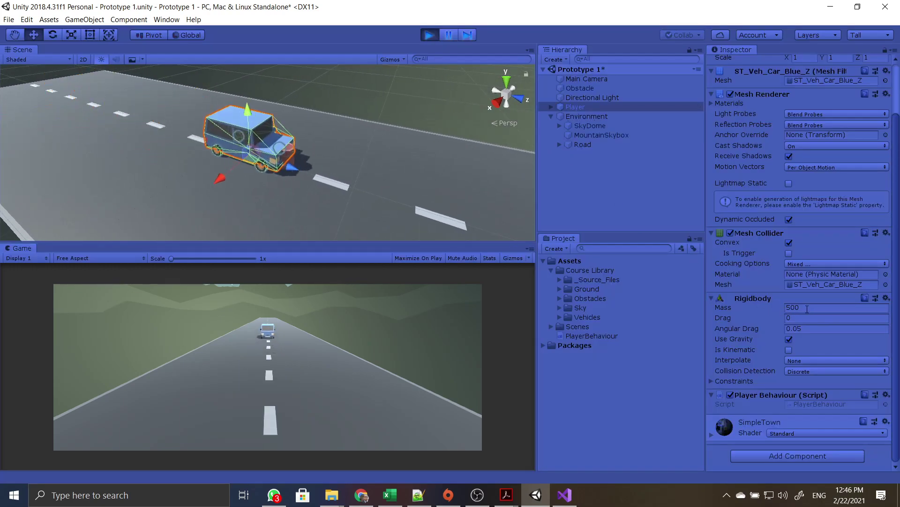
right_click_drag(356, 178, 130, 236)
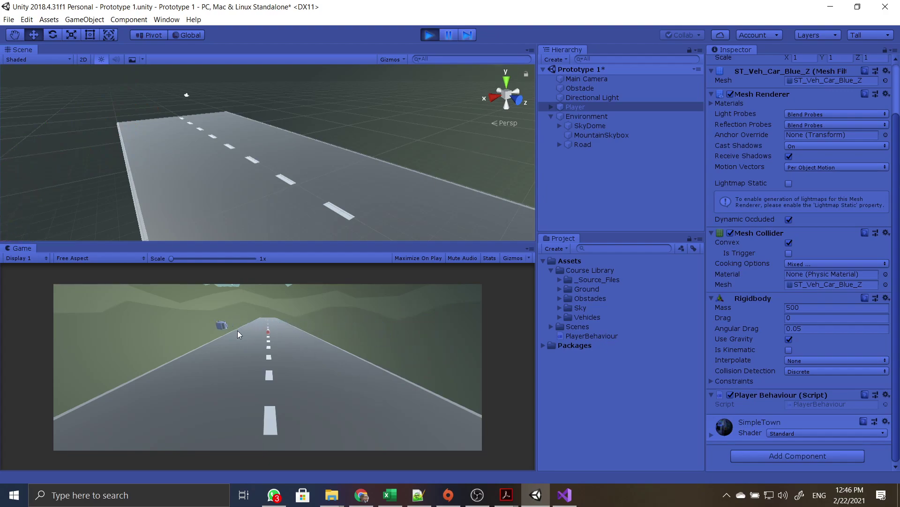
left_click(431, 38)
left_click(429, 39)
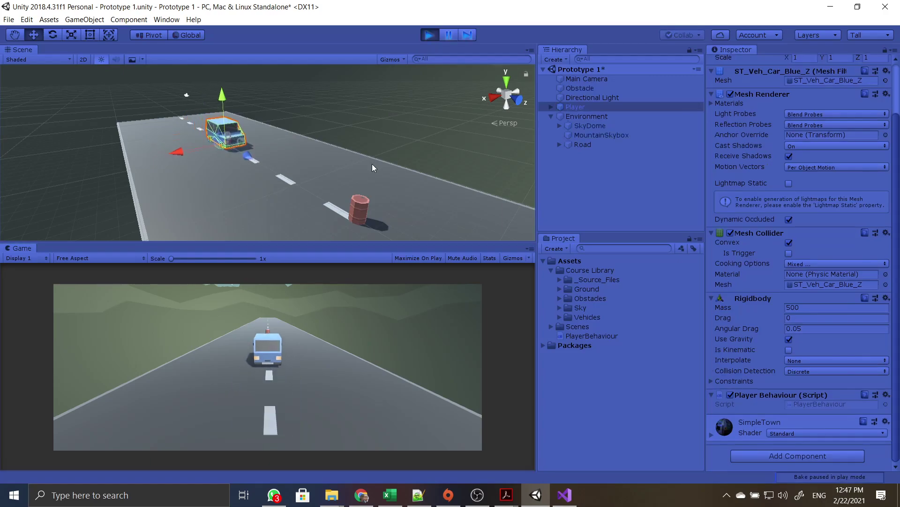
mouse_move(186, 153)
left_mouse_down("alt")
mouse_move(366, 159)
mouse_move(440, 129)
left_mouse_up("alt")
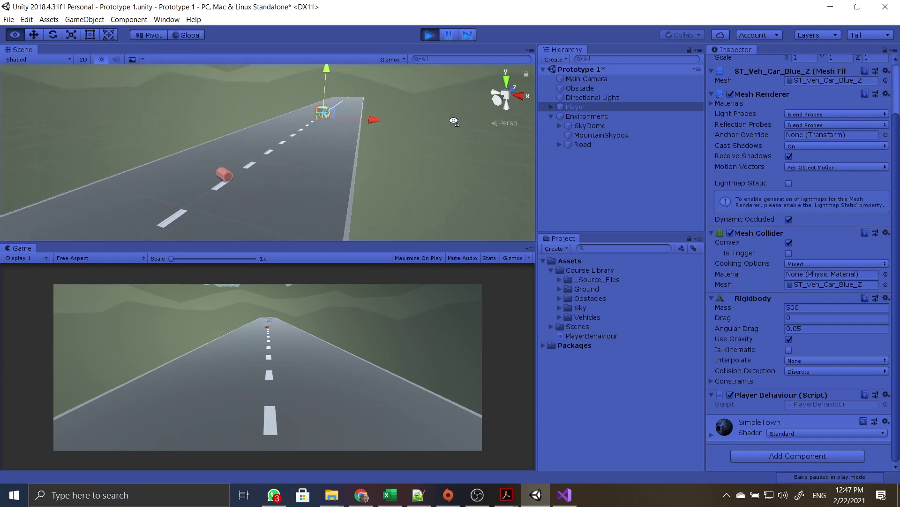
left_click(427, 31)
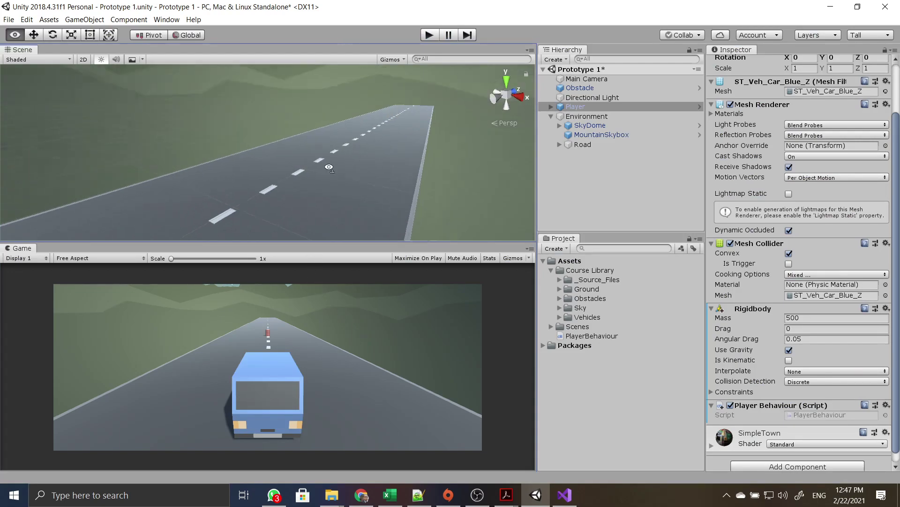
Select the barrel obstacle, duplicate it with Ctrl+D, and move the copy down the road.
mouse_move(281, 155)
left_mouse_down("alt")
mouse_move(255, 175)
mouse_move(294, 207)
left_mouse_up("alt")
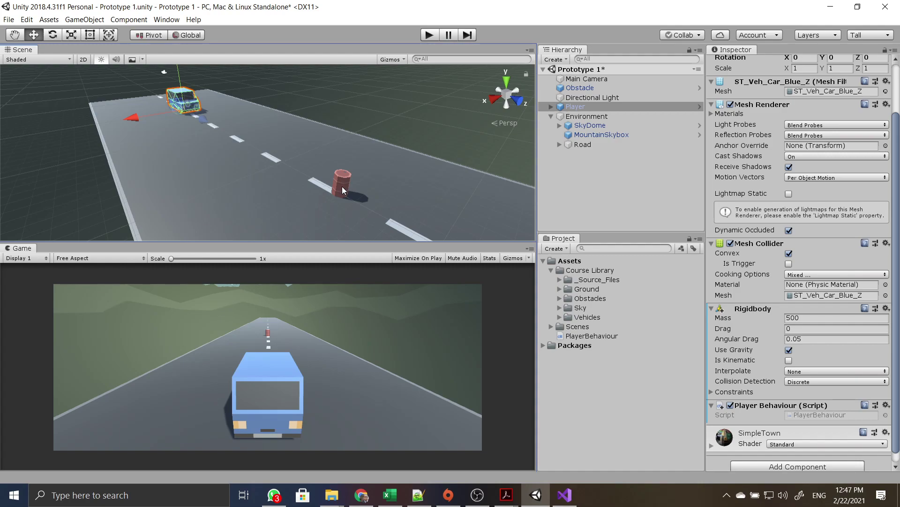
left_click_drag(298, 190, 386, 193, "alt")
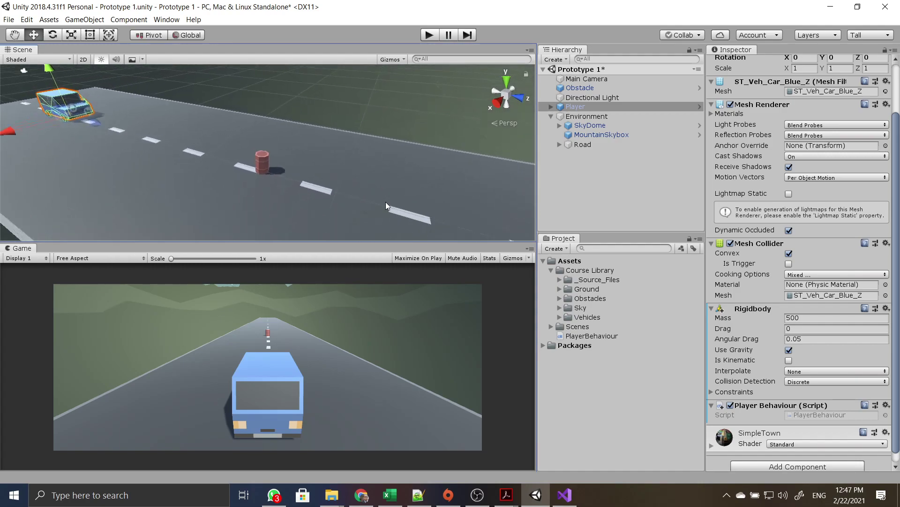
left_click(270, 168)
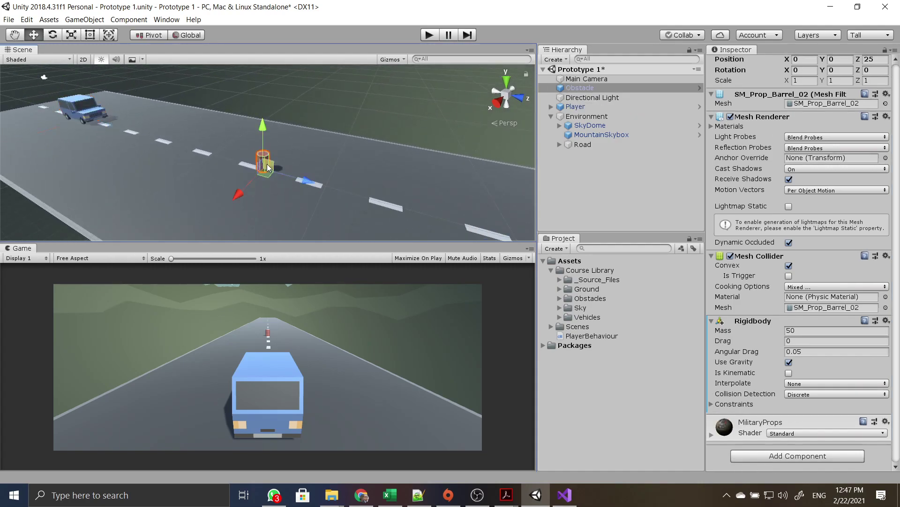
left_click(551, 116)
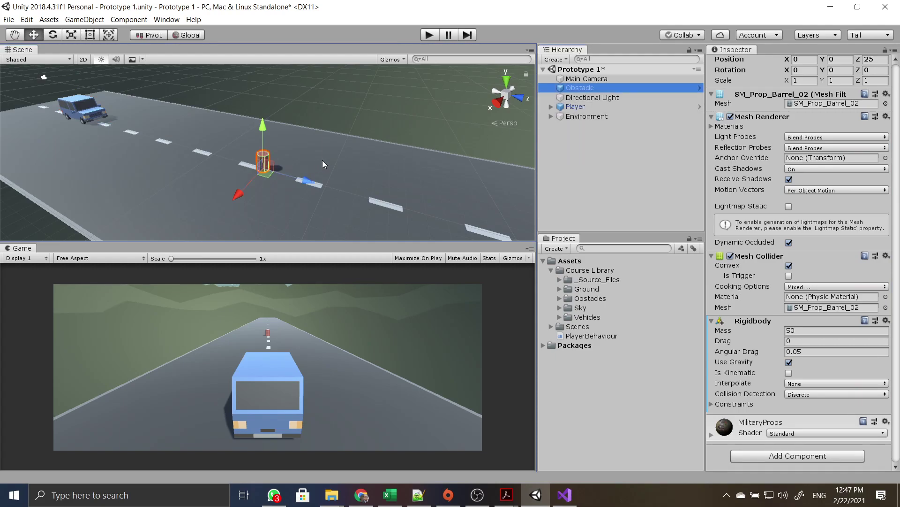
left_click_drag(323, 159, 377, 180, "alt")
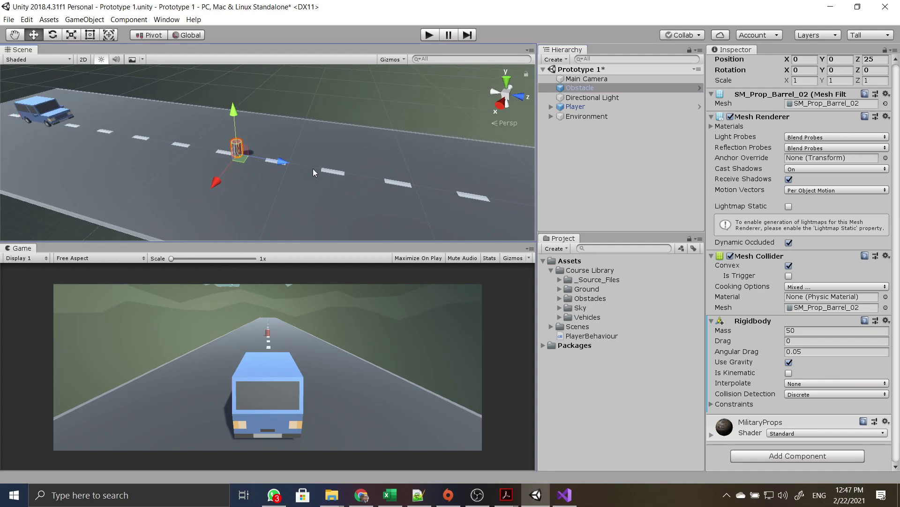
key("ctrl+d")
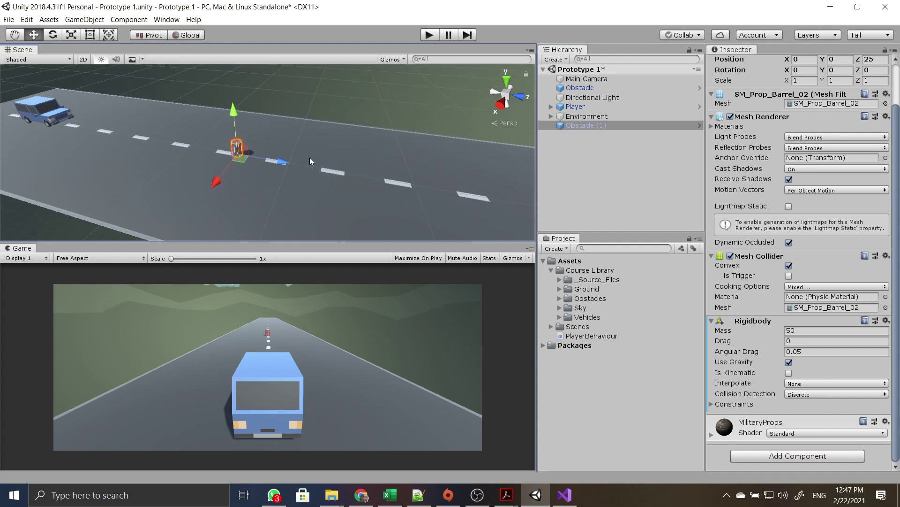
left_click_drag(280, 160, 431, 188)
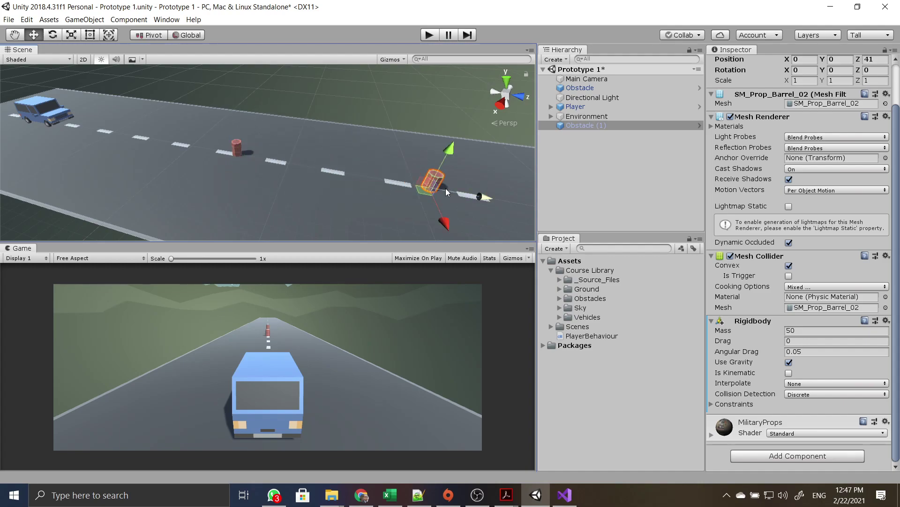
scroll(803, 243, "up", 2)
scroll(450, 182, "down", 3)
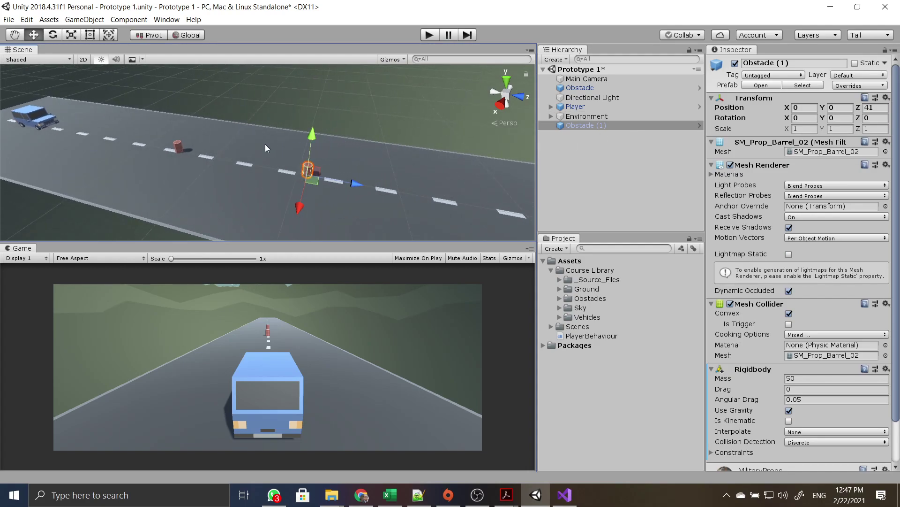
Set the second barrel's Transform Position Z to 50.
left_click(179, 145)
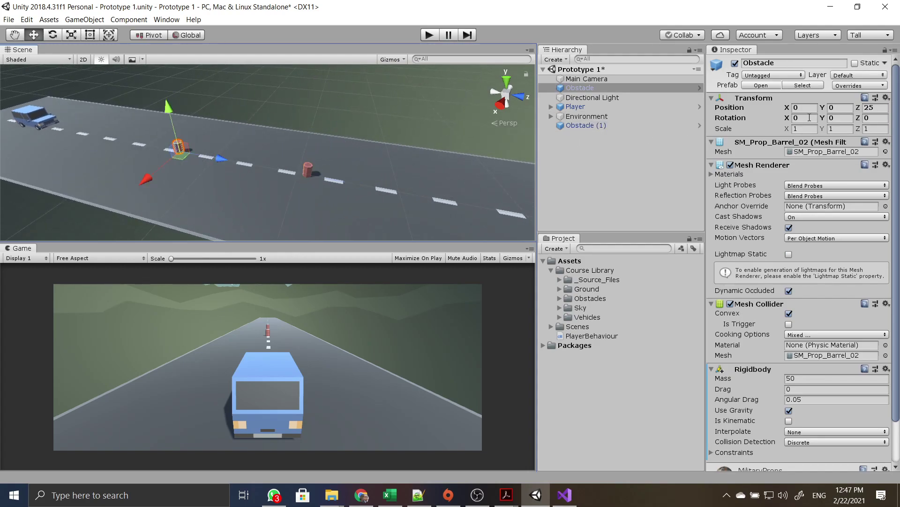
scroll(217, 167, "up", 1)
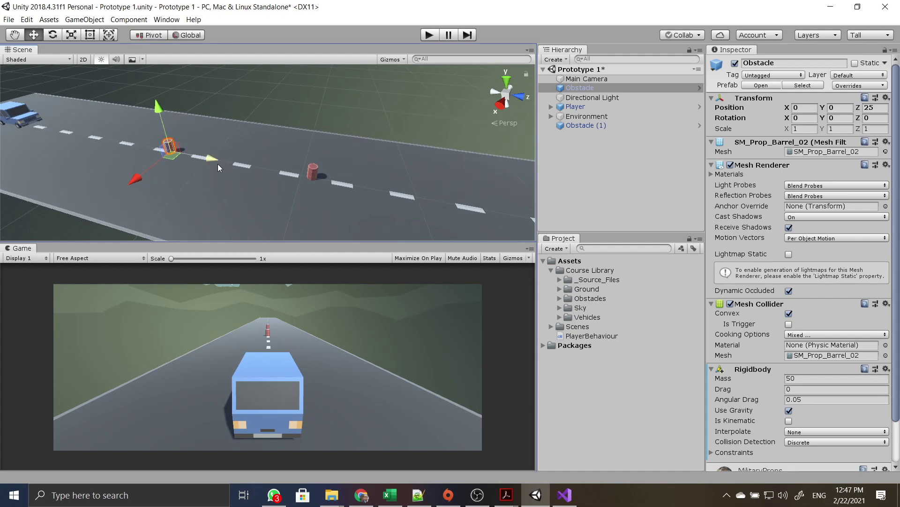
left_click(315, 170)
left_click(881, 108)
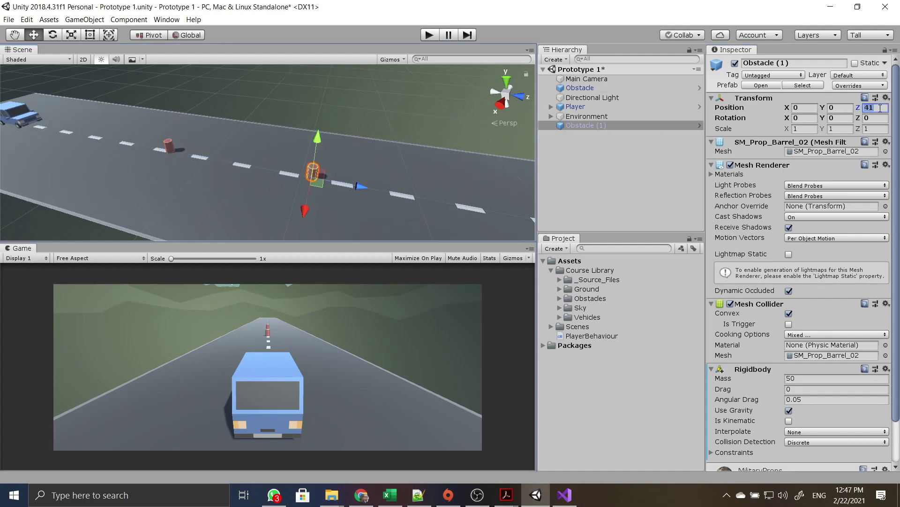
type("50")
middle_click_drag(434, 151, 336, 171)
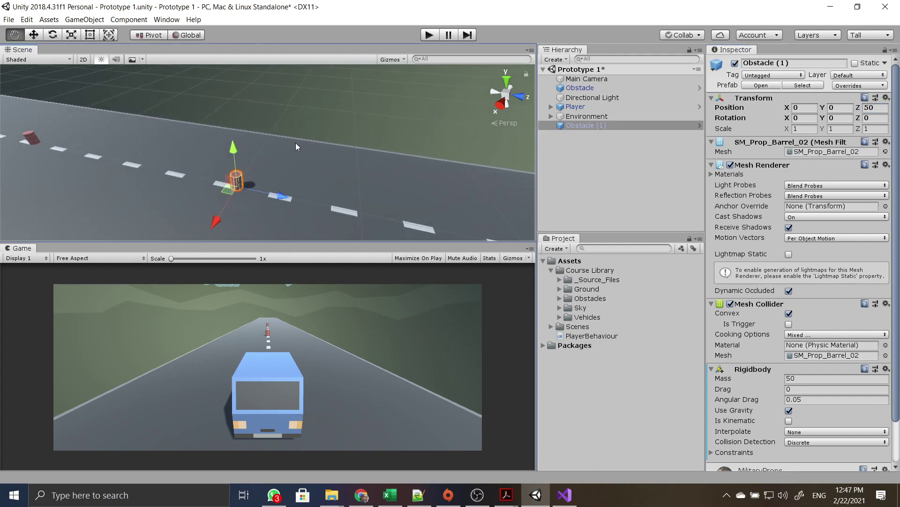
Duplicate into third and fourth barrels at Position Z 75 and 100.
key("ctrl+d")
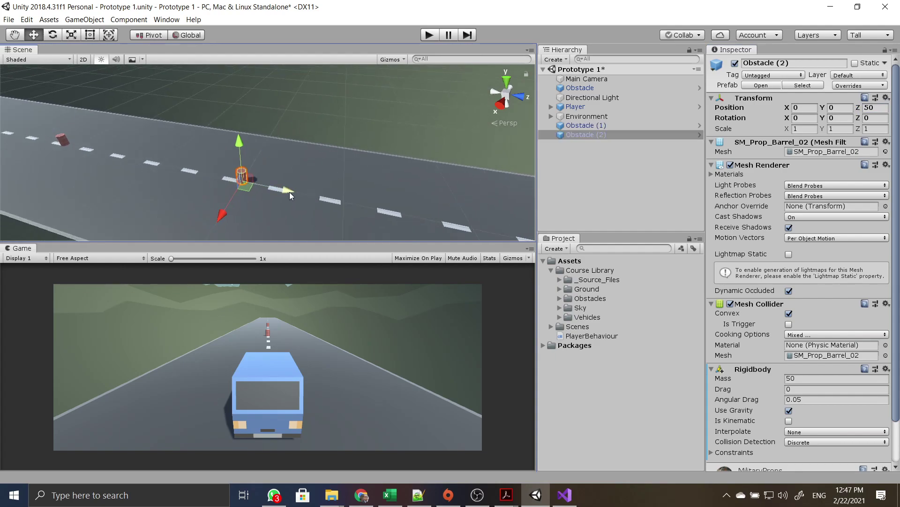
left_click(874, 108)
type("75")
key("Return")
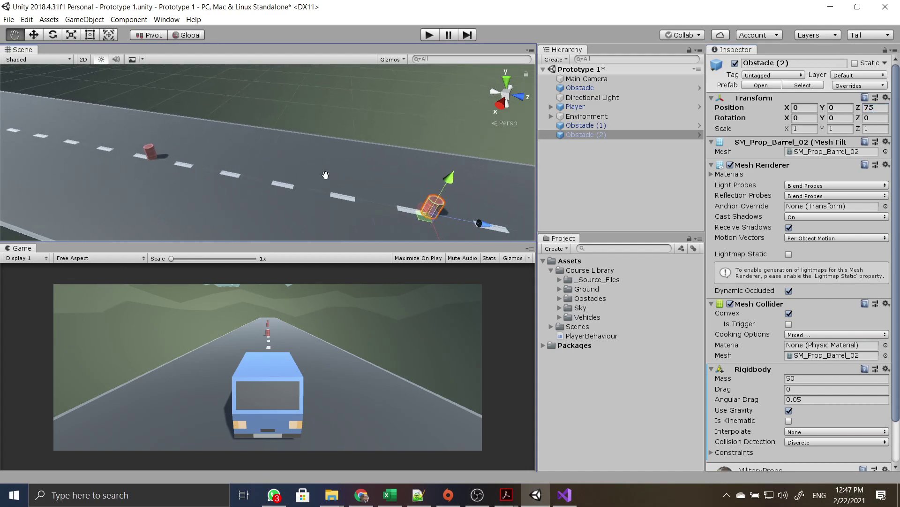
mouse_move(352, 171)
middle_mouse_down()
mouse_move(426, 193)
mouse_move(356, 179)
middle_mouse_up()
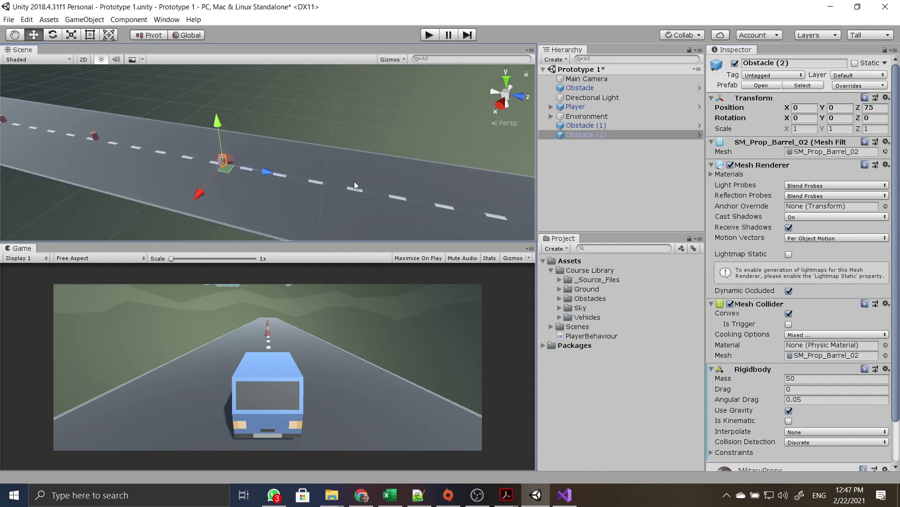
key("ctrl+d")
left_click(875, 108)
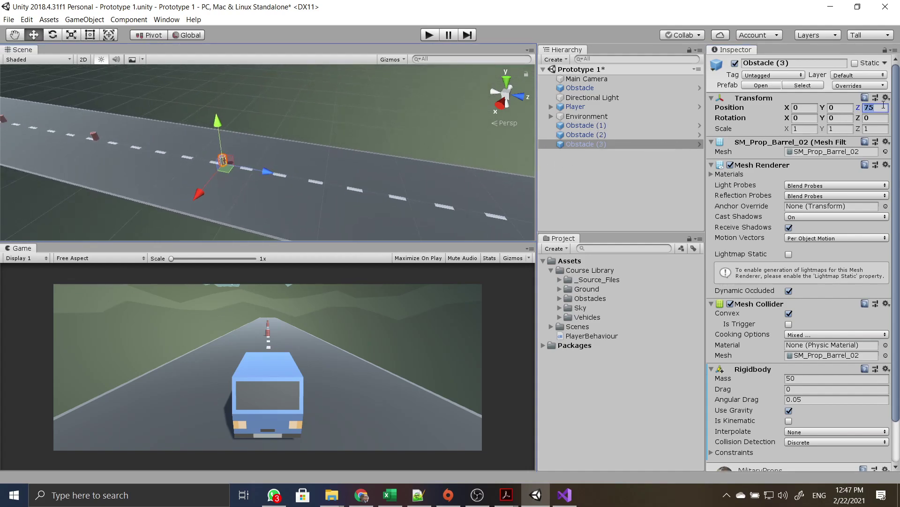
type("100")
Add a fifth barrel at Position Z 125 and save the scene.
mouse_move(244, 117)
middle_mouse_down()
mouse_move(378, 186)
mouse_move(330, 156)
mouse_move(311, 184)
middle_mouse_up()
key("ctrl+d")
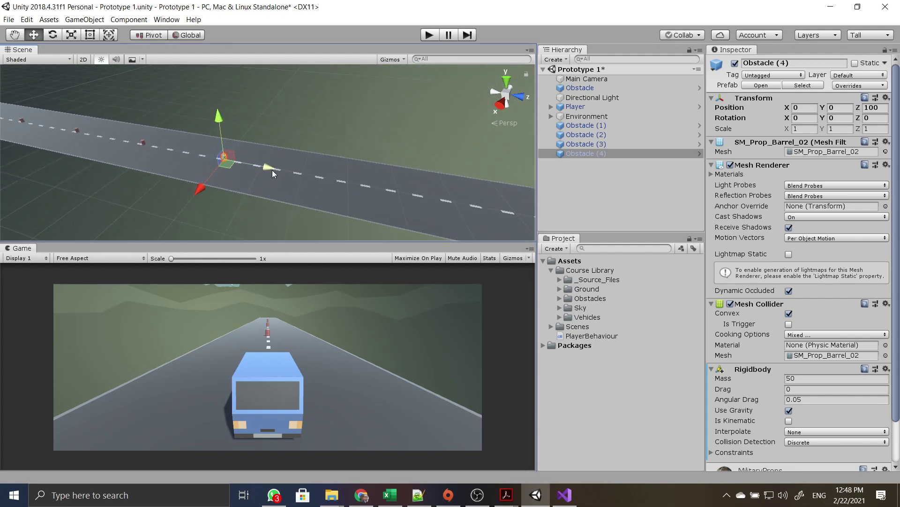
left_click(876, 107)
type("12")
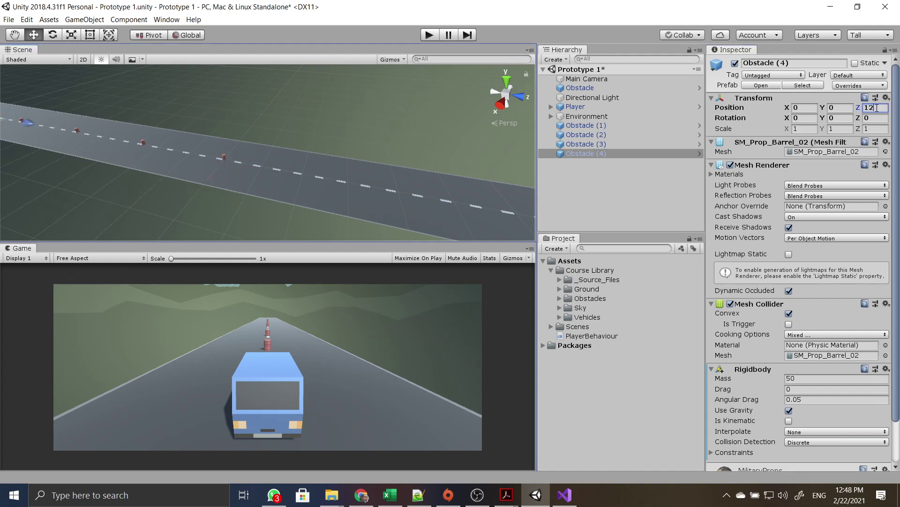
type("5")
mouse_move(134, 215)
left_mouse_down("alt")
mouse_move(430, 149)
mouse_move(422, 158)
left_mouse_up("alt")
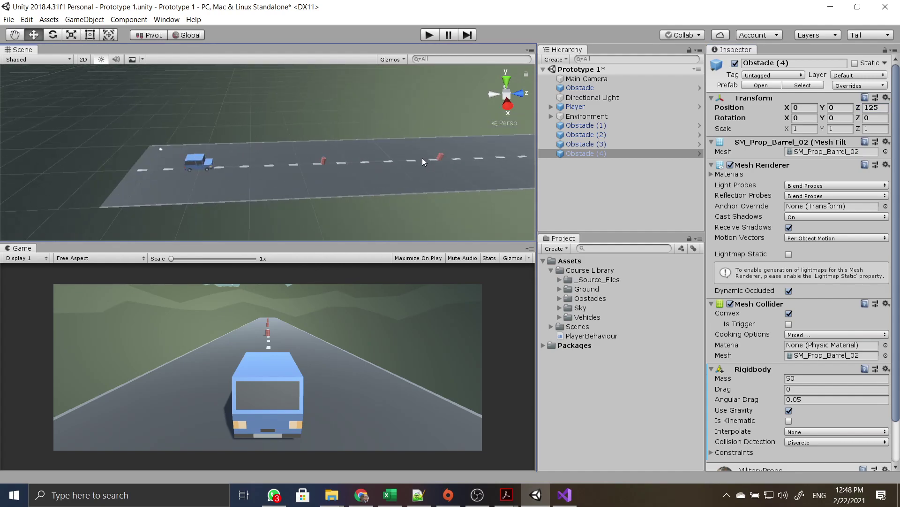
key("ctrl+s")
left_click(430, 35)
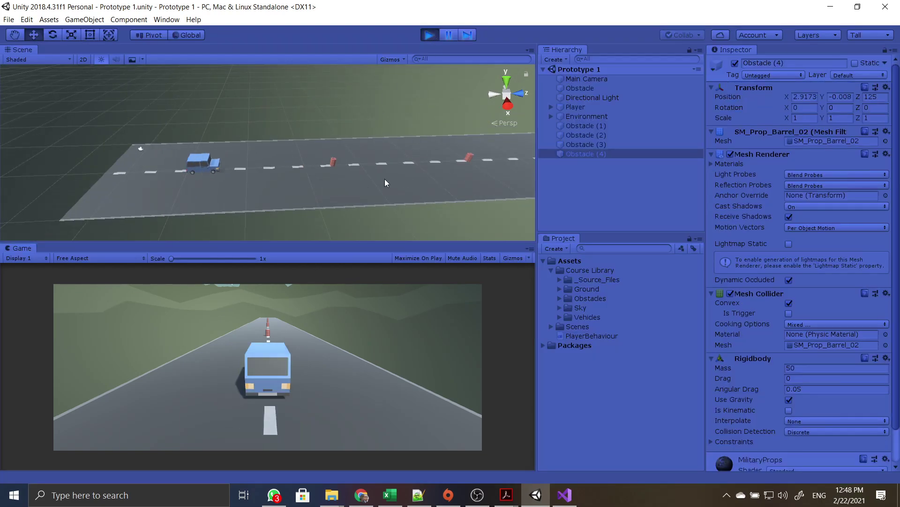
left_click_drag(385, 179, 432, 158, "alt")
middle_click_drag(407, 153, 372, 163)
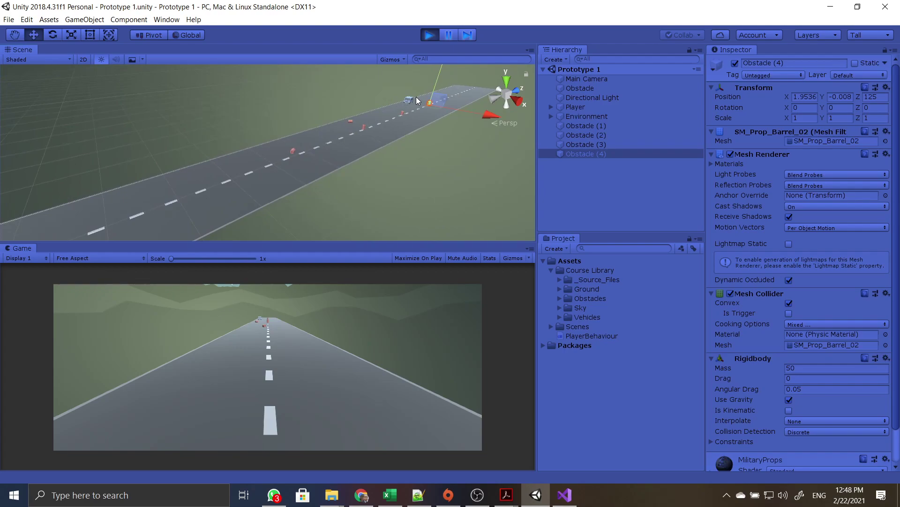
key("f")
mouse_move(357, 112)
middle_mouse_down()
mouse_move(367, 148)
mouse_move(343, 131)
middle_mouse_up()
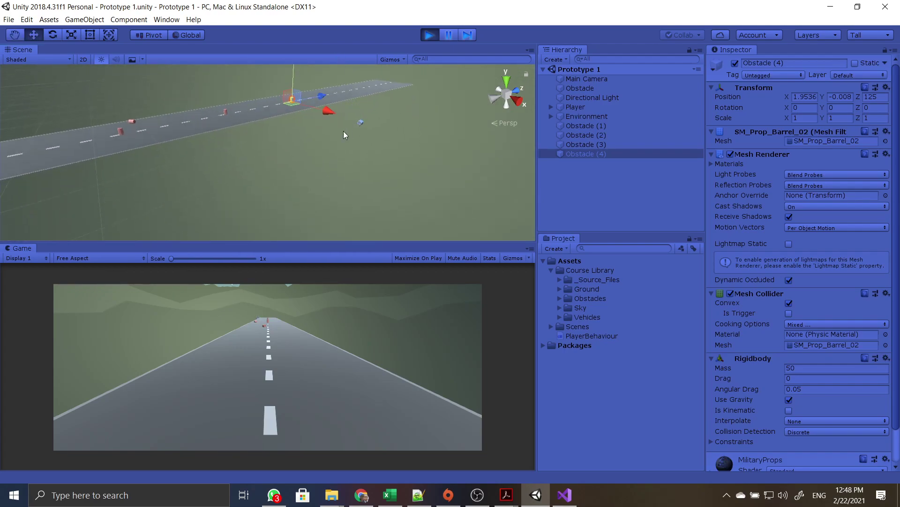
middle_click_drag(343, 131, 315, 188)
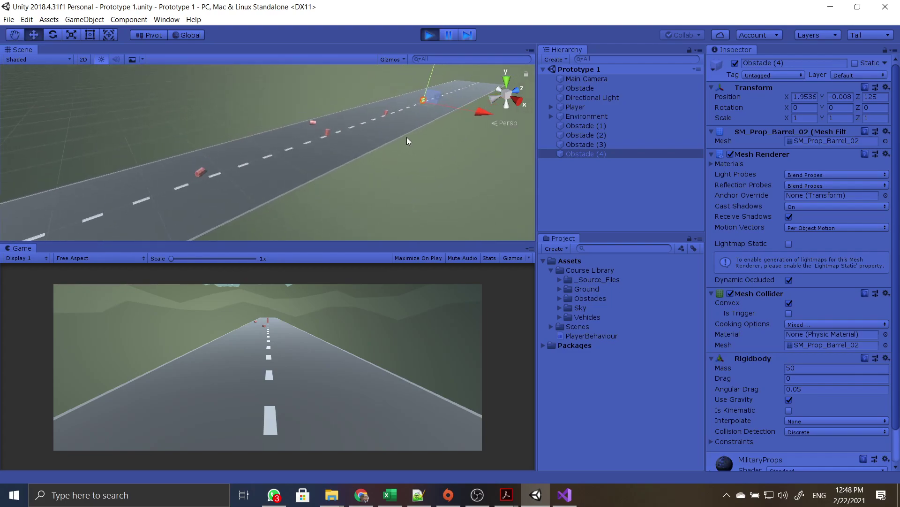
left_click(426, 35)
middle_click_drag(329, 199, 390, 171)
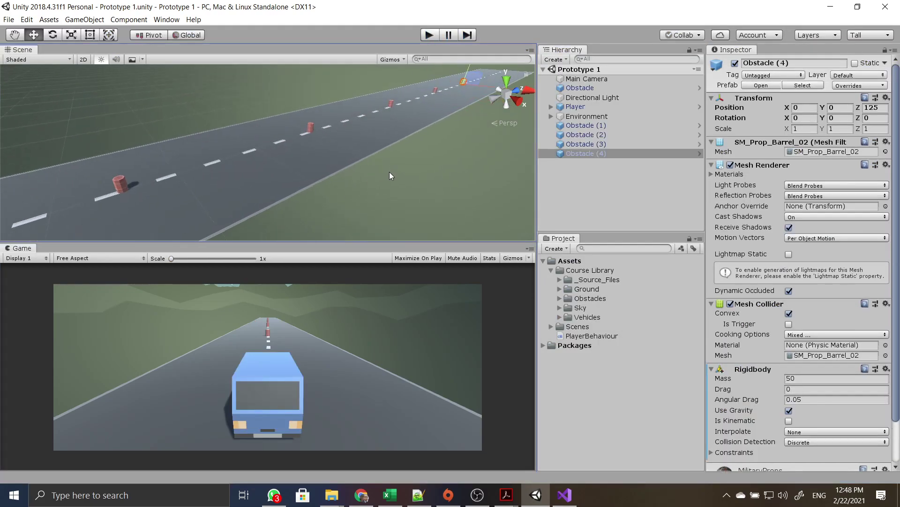
right_click_drag(423, 186, 233, 185)
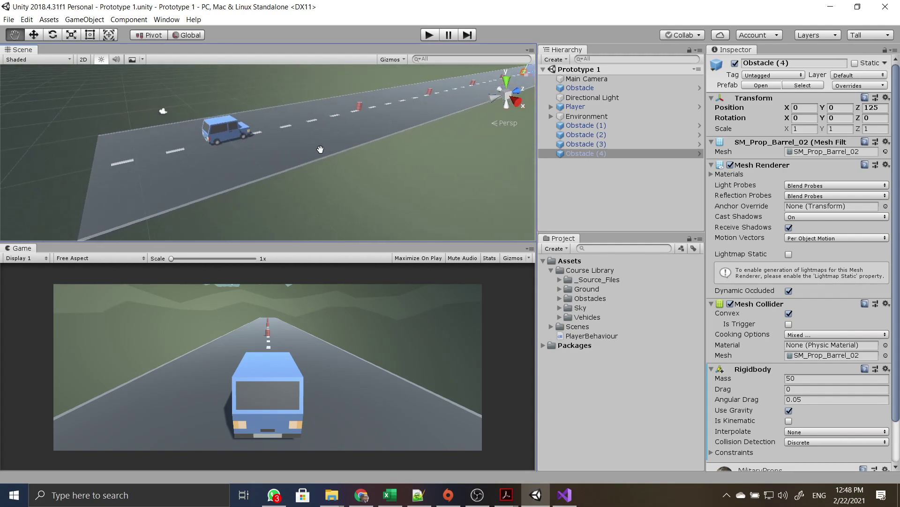
mouse_move(233, 185)
right_mouse_down()
mouse_move(291, 176)
mouse_move(396, 140)
right_mouse_up()
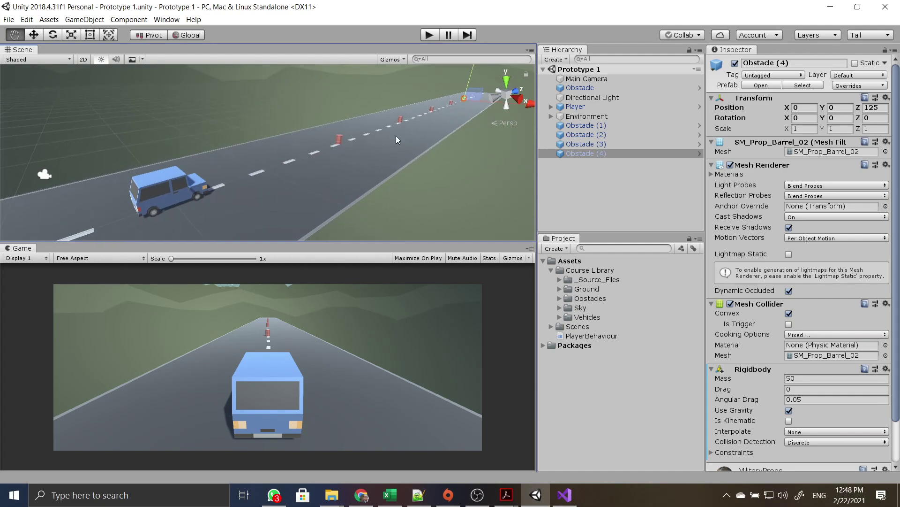
scroll(356, 141, "up", 2)
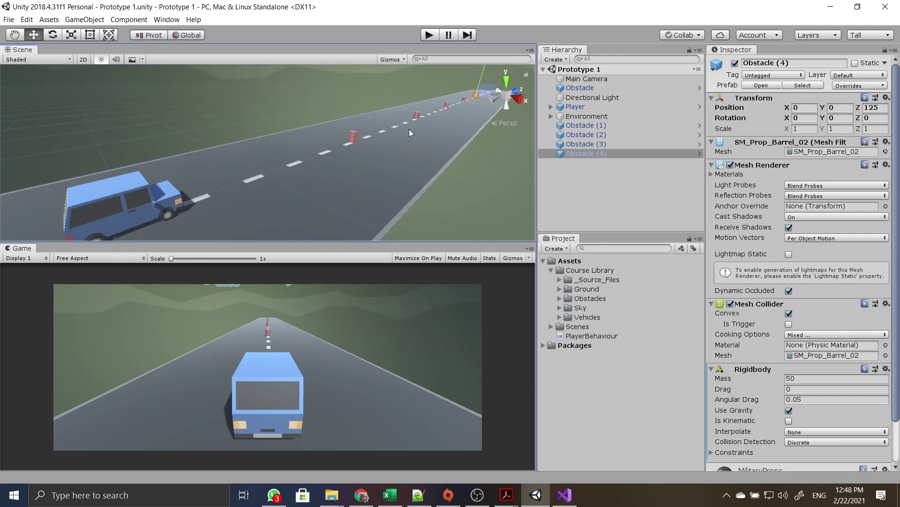
left_click(590, 298)
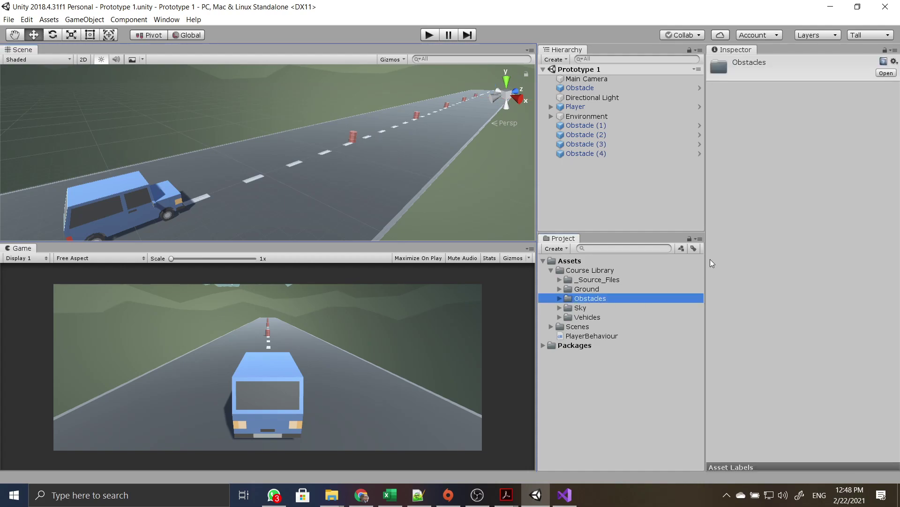
Expand the Obstacles folder and preview its props down to SM_Rock_Boulder_01.
left_click(559, 298)
key("Down")
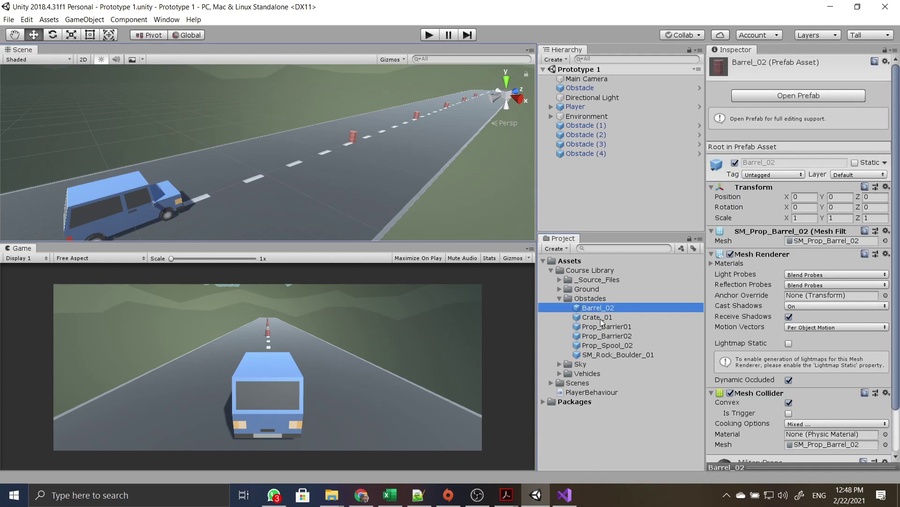
key("Down")
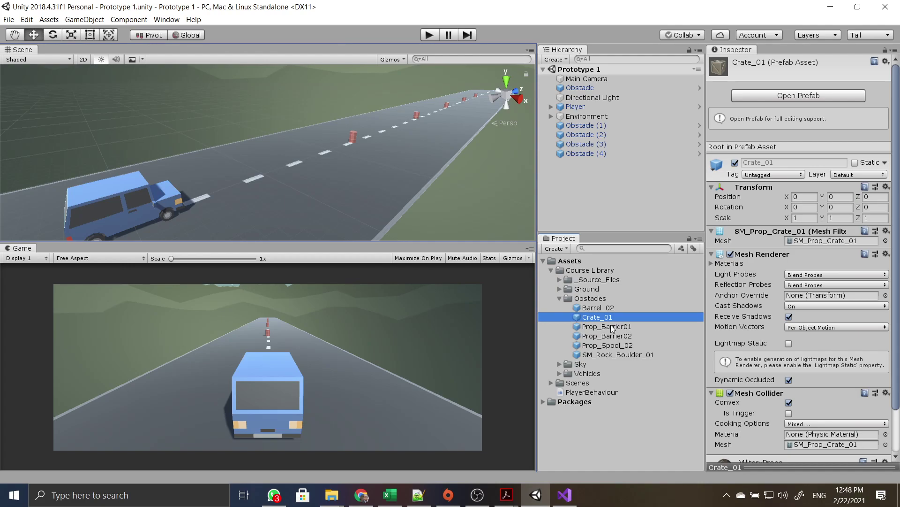
key("Down")
left_click(618, 335)
left_click(620, 345)
left_click(620, 352)
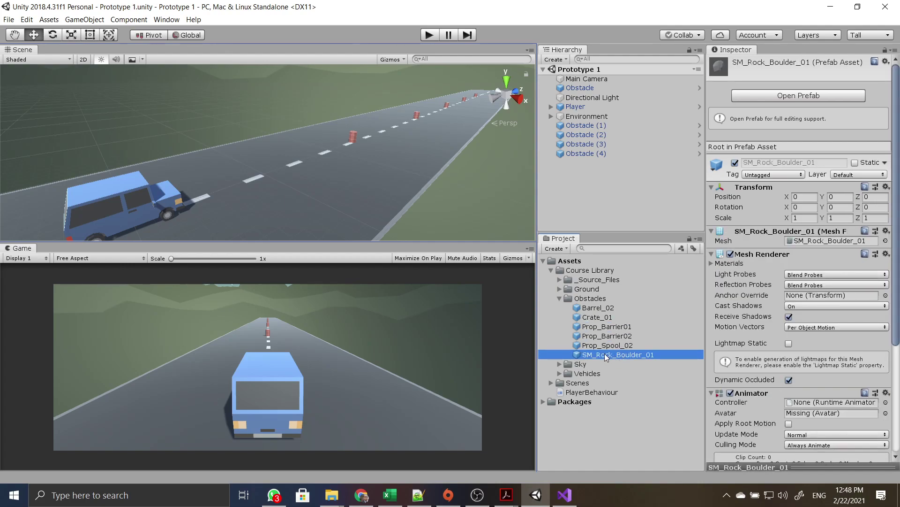
Place SM_Rock_Boulder_01 beside the road at X 5.71, Y 0.87, Z 30.29.
left_click_drag(606, 357, 411, 144)
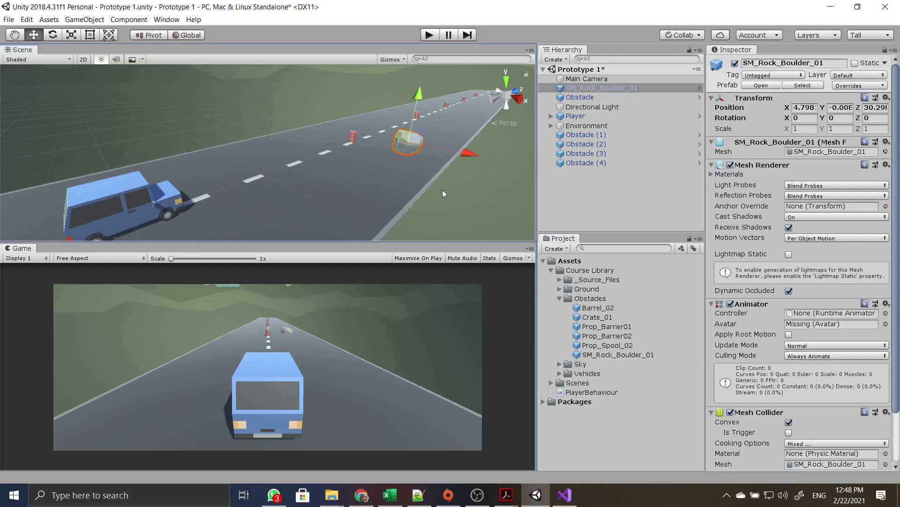
left_click_drag(412, 113, 419, 99)
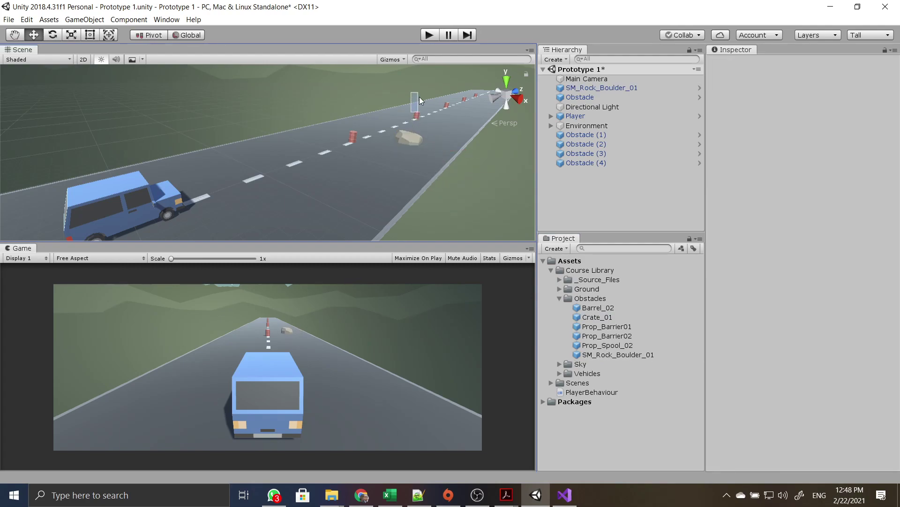
left_click(420, 137)
left_click(409, 137)
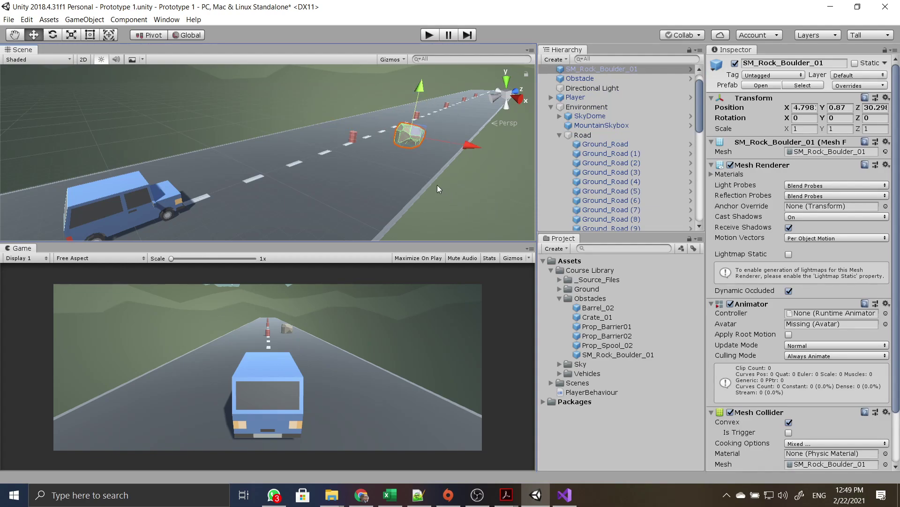
mouse_move(420, 162)
left_mouse_down("alt")
mouse_move(392, 134)
mouse_move(370, 186)
left_mouse_up("alt")
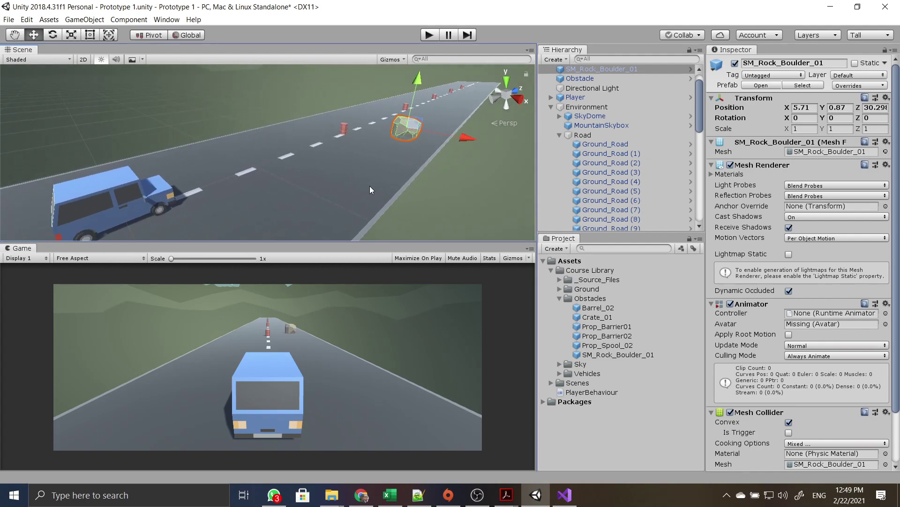